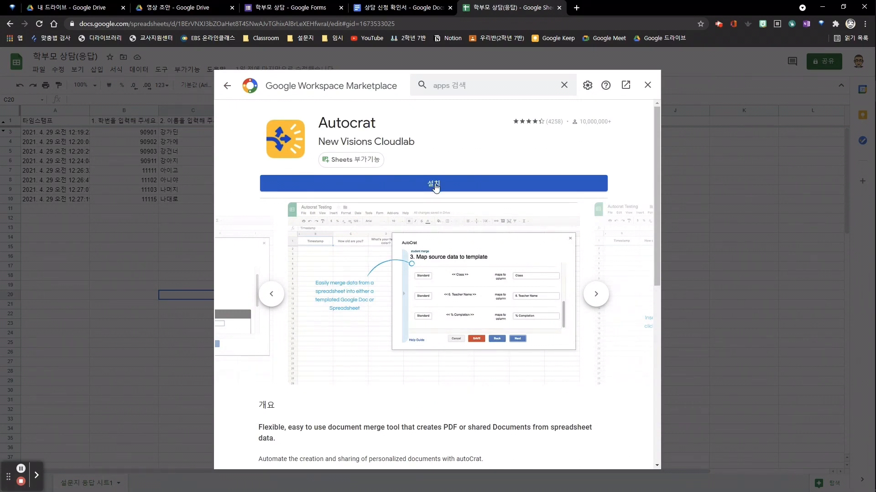
Install the Autocrat add-on from the Marketplace, choosing the Google account and granting it access
click(499, 313)
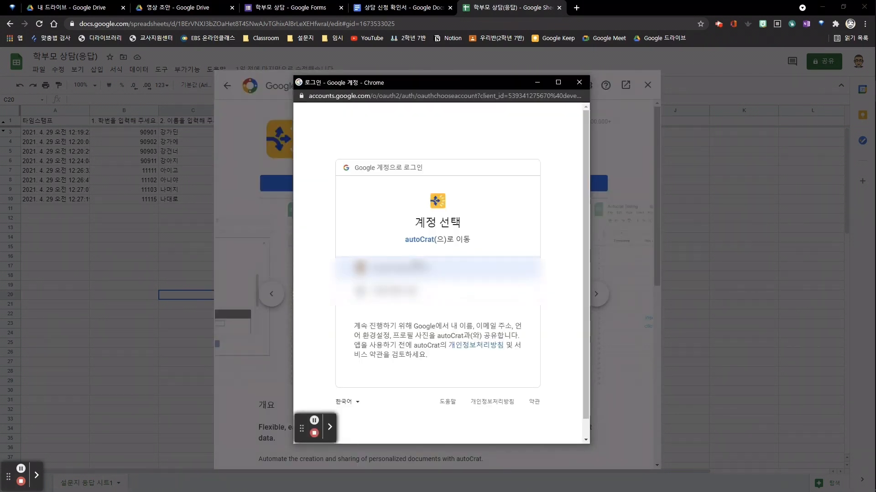
click(416, 268)
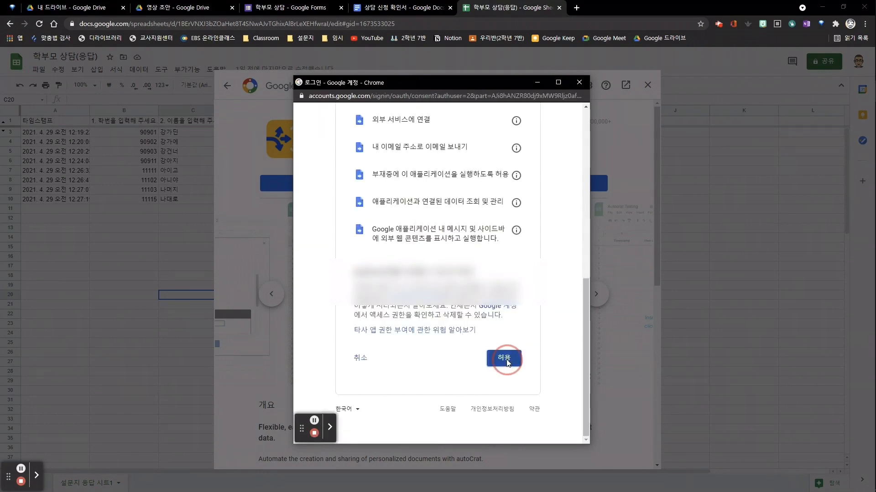
click(505, 360)
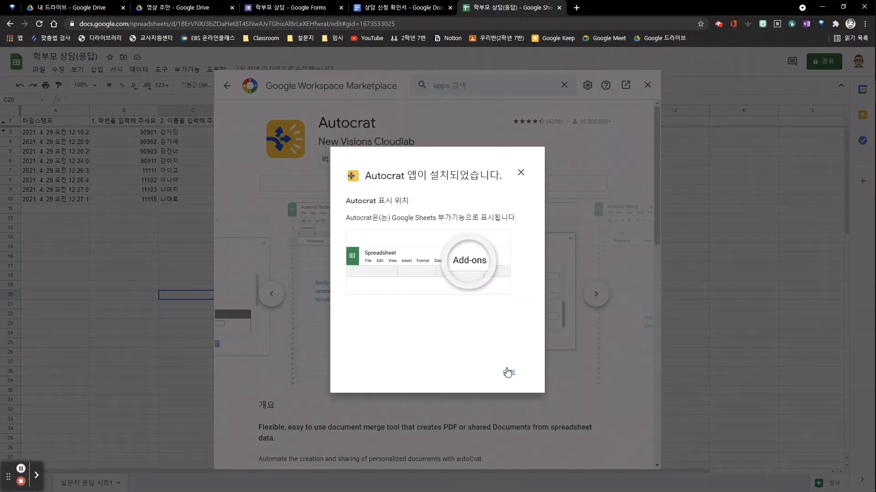
click(506, 373)
Check the Autocrat entry and its submenu under the spreadsheet's add-ons menu
click(330, 36)
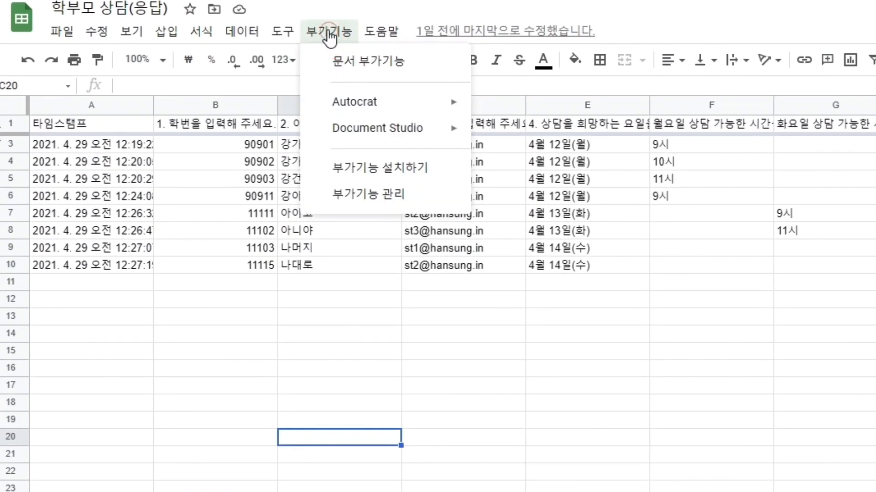
mouse_move(315, 106)
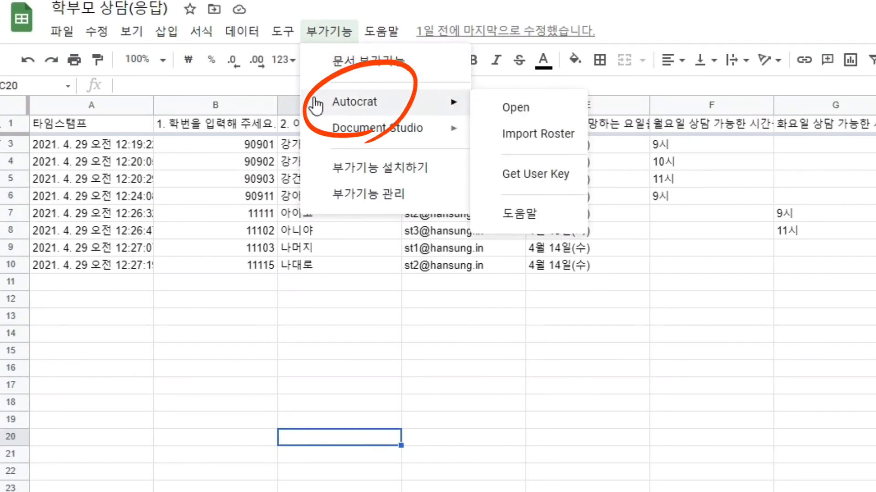
click(492, 422)
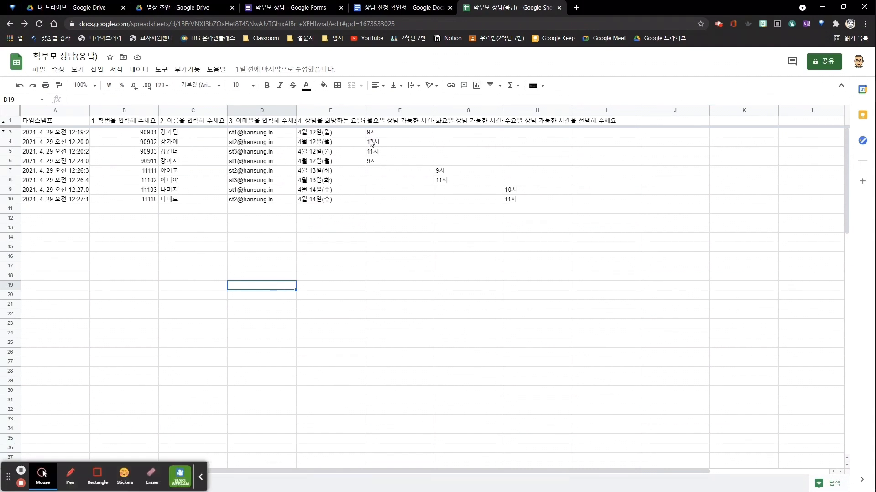
Insert an empty <<>> placeholder after 학번: in the 상담 신청 확인서 document
click(396, 8)
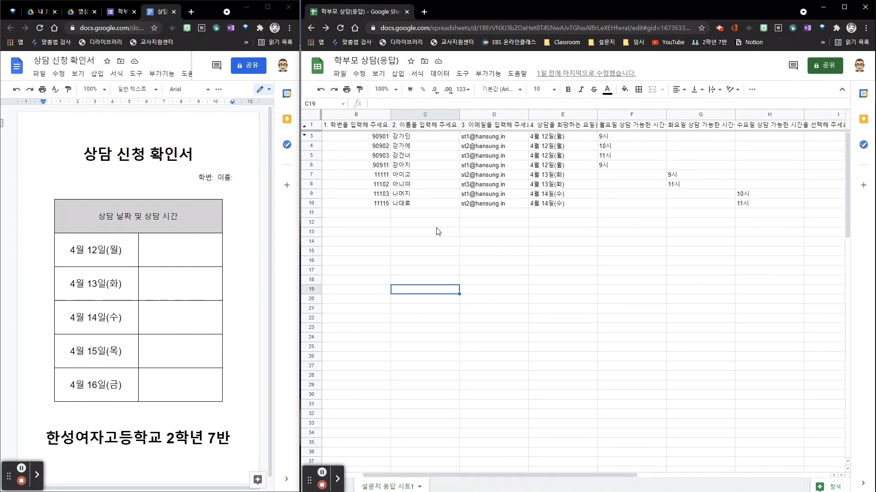
click(411, 223)
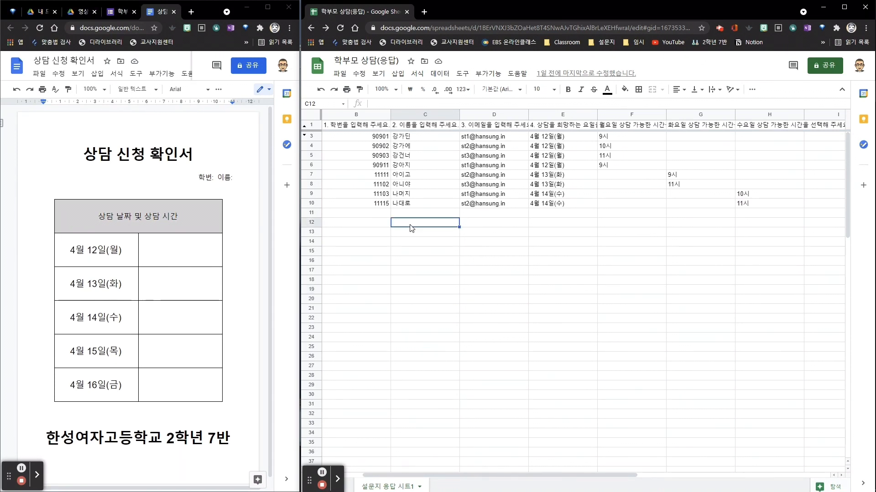
click(215, 177)
text(<<>>)
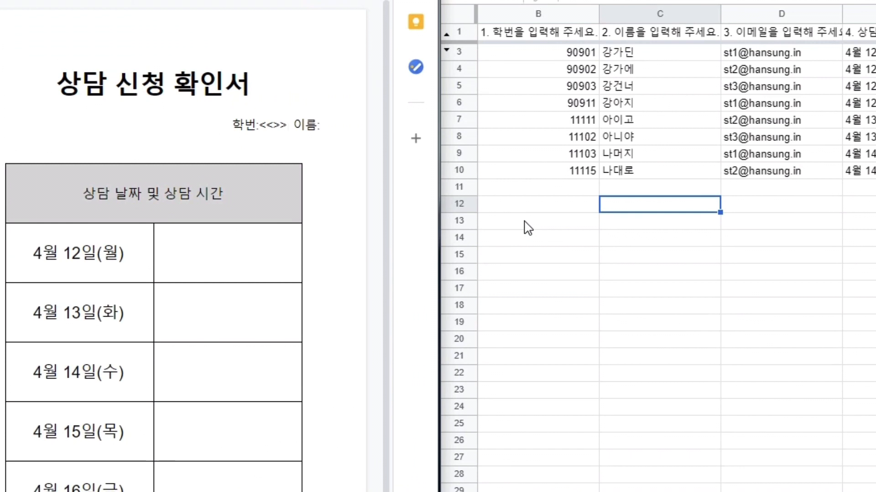
Copy the column B header from the response sheet into the 학번 placeholder in the document
click(559, 39)
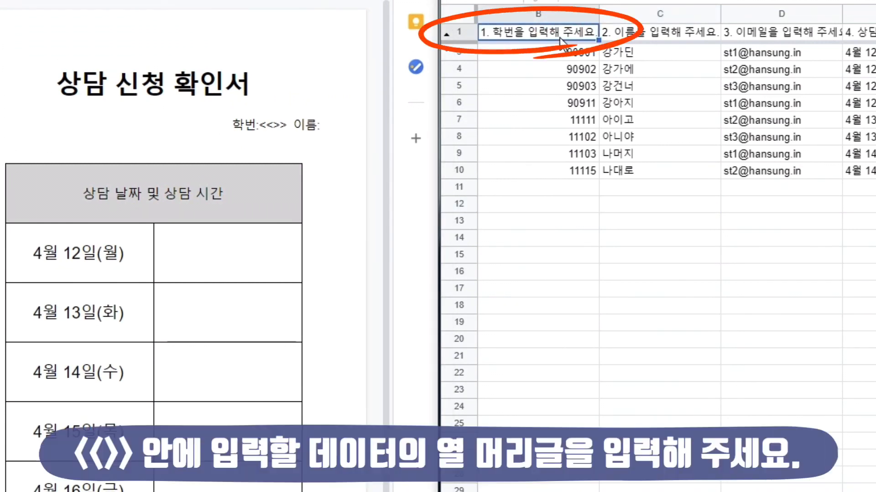
key(ctrl+c)
click(274, 124)
key(ctrl+v)
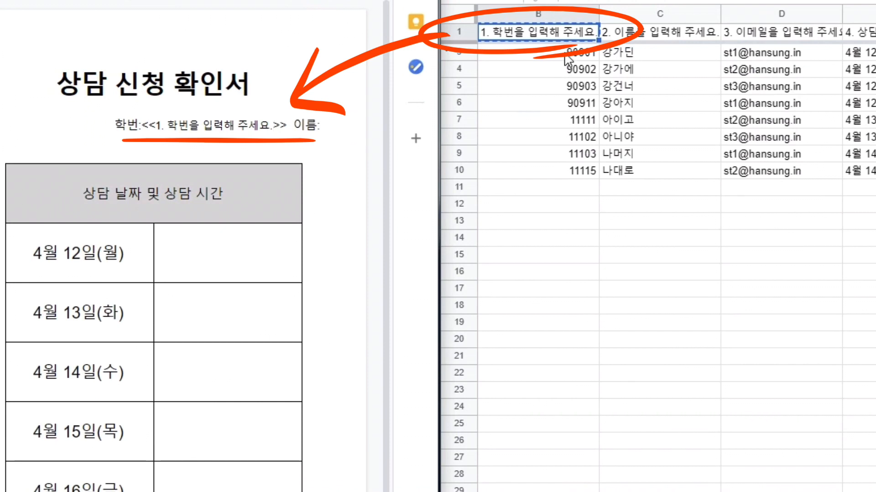
drag(156, 127, 270, 129)
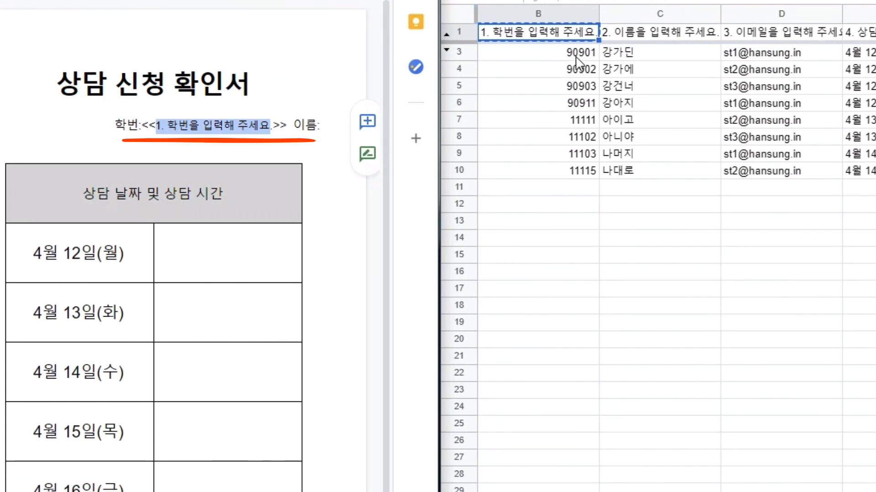
drag(578, 52, 567, 168)
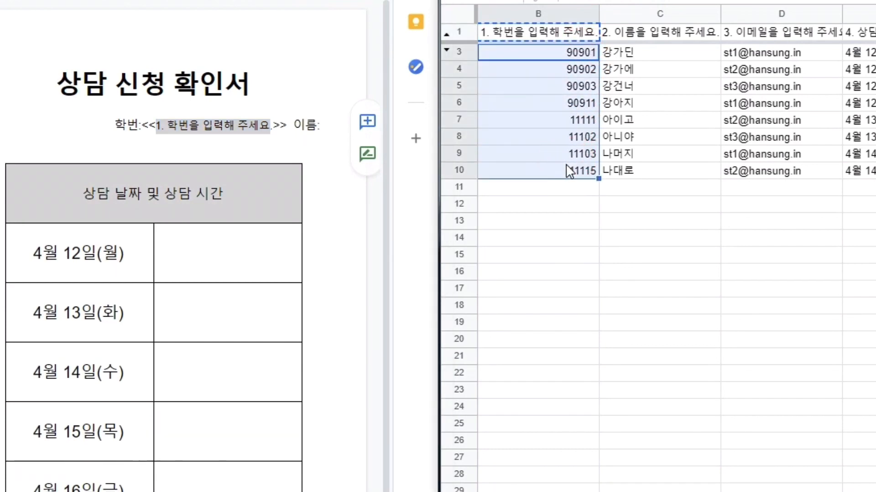
click(570, 54)
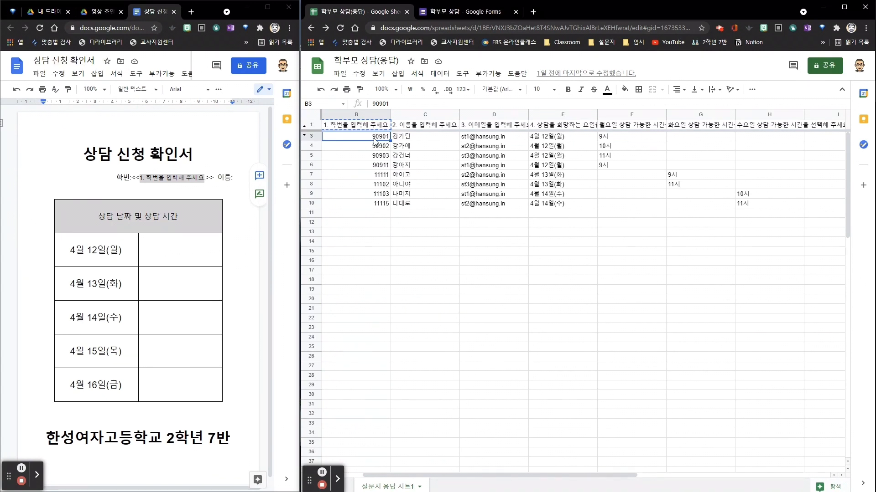
Rename the form's first question to 학번
click(464, 12)
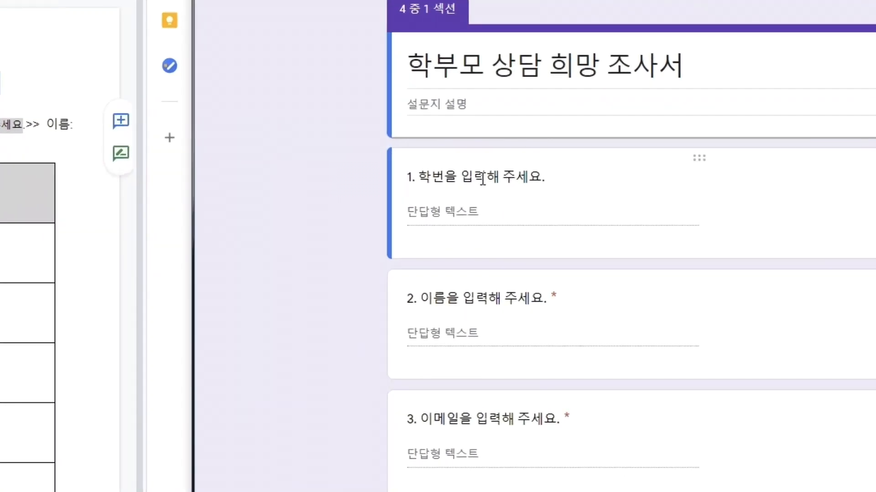
triple_click(482, 178)
text(학번)
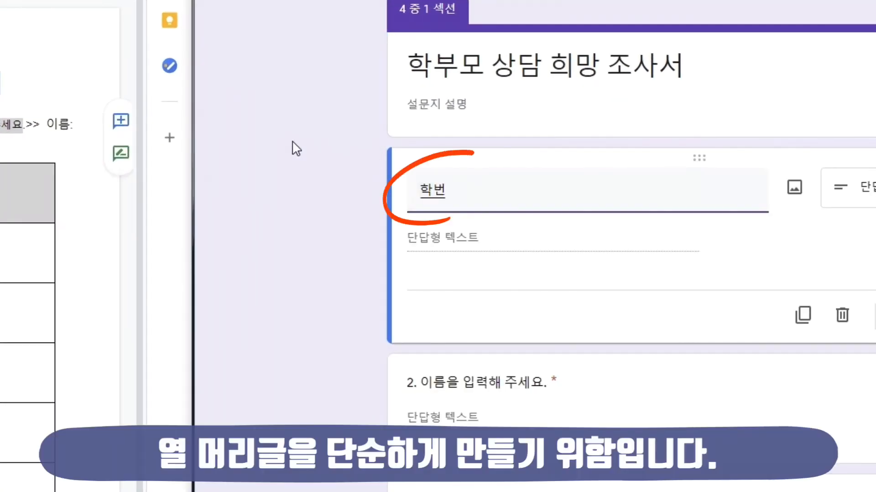
click(312, 148)
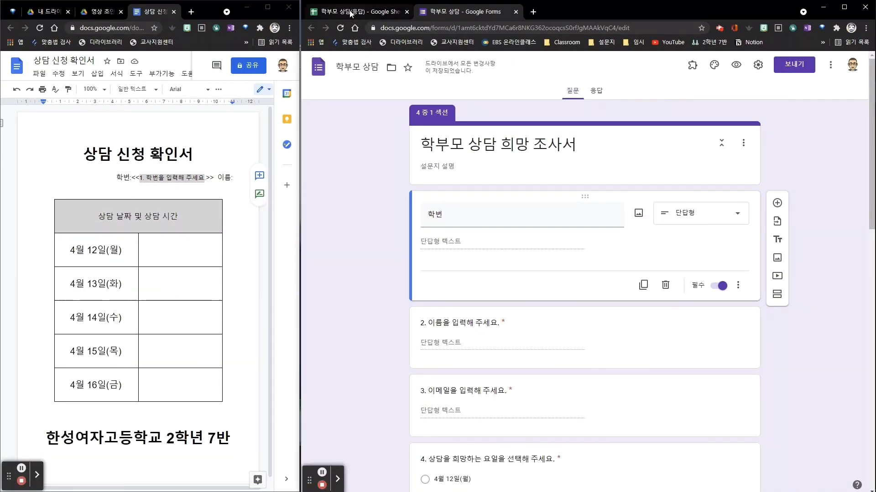
Rename the form's second question to 성명
click(351, 12)
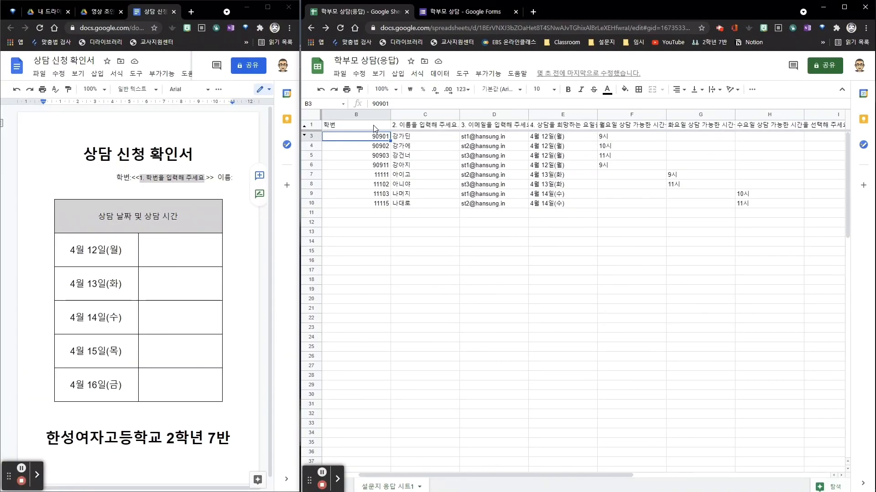
key(ctrl+Tab)
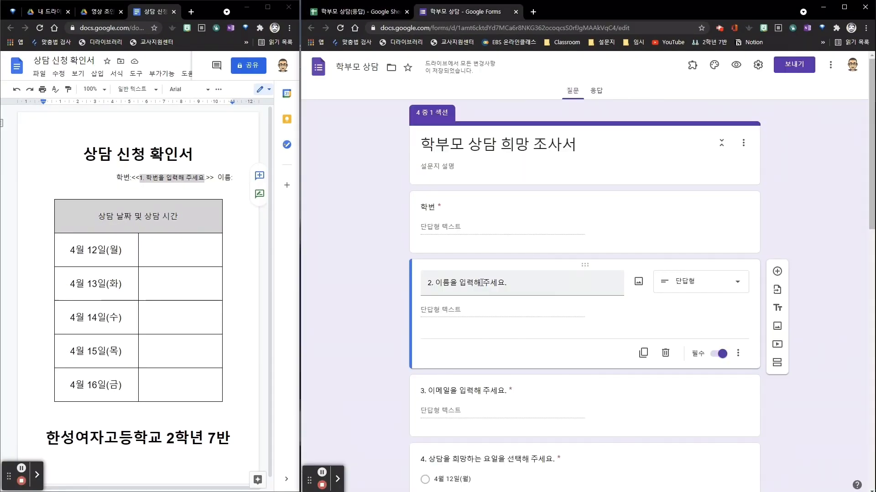
triple_click(482, 283)
text(성명)
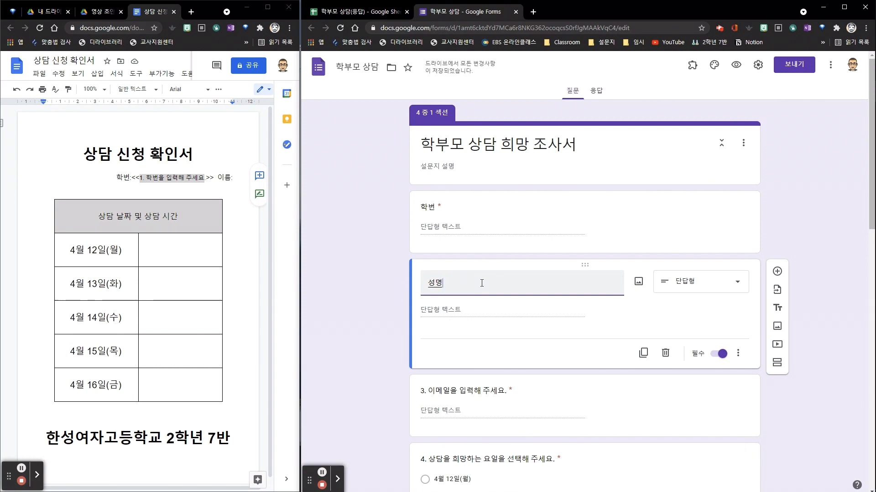
Rename the column F header in the response sheet to 월요일
key(ctrl+Tab)
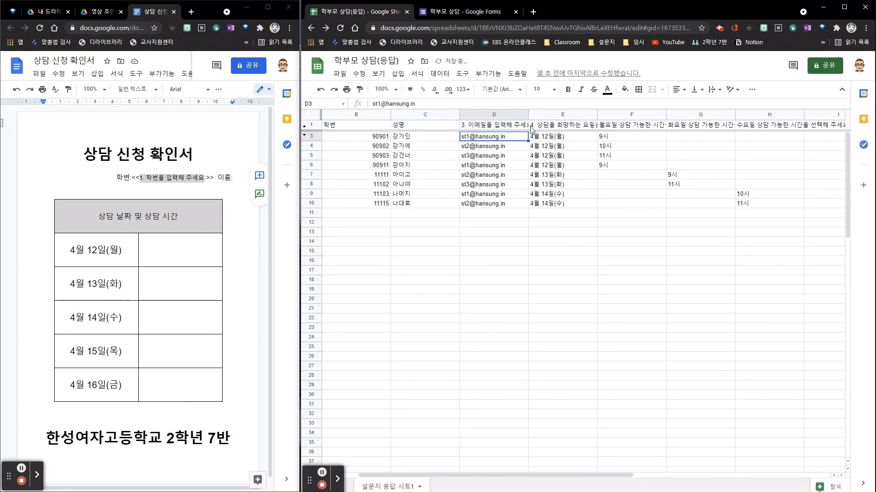
click(634, 126)
text(월요일)
click(613, 198)
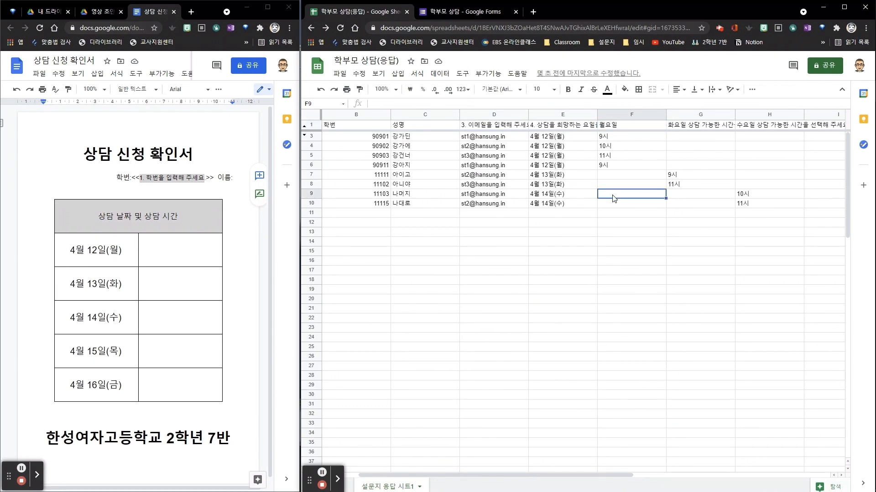
Add a placeholder after 이름: in the document and paste the 성명 header into it, giving <<성명>>
click(237, 178)
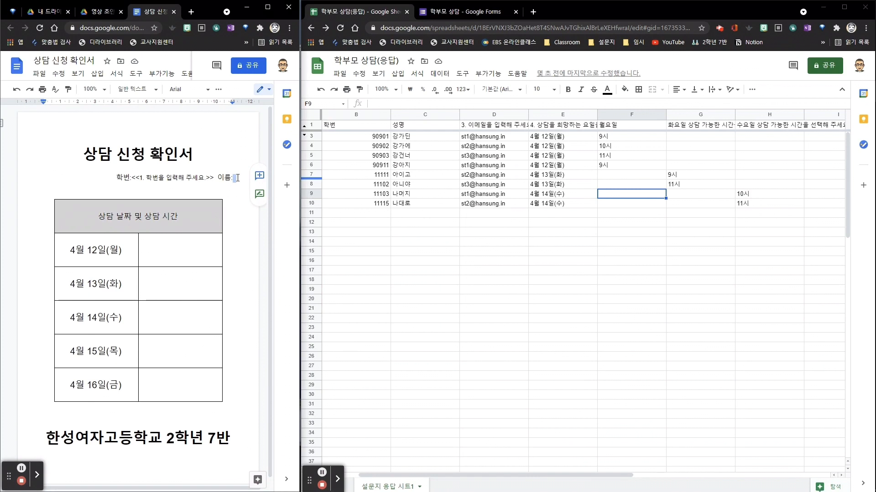
text(<<>>)
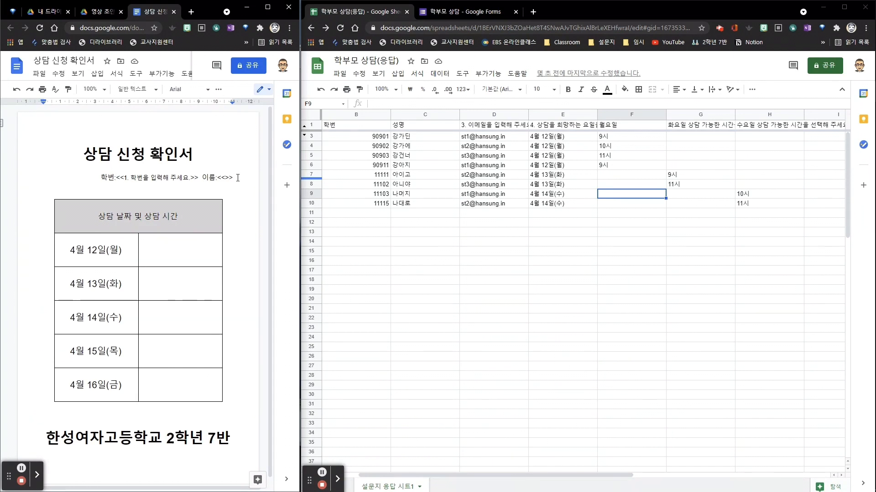
click(416, 243)
drag(416, 243, 415, 128)
click(415, 126)
key(ctrl+c)
click(225, 178)
key(ctrl+v)
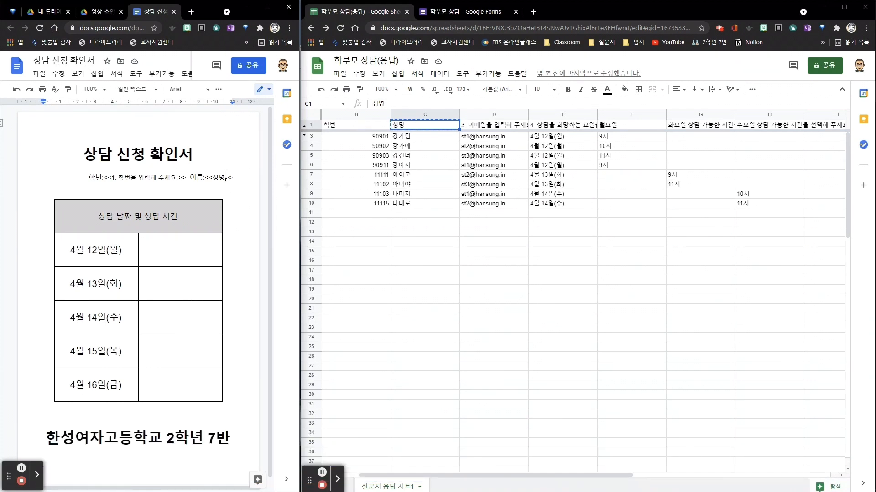
Rename the column G and H headers to 화요일 and 수요일
click(650, 126)
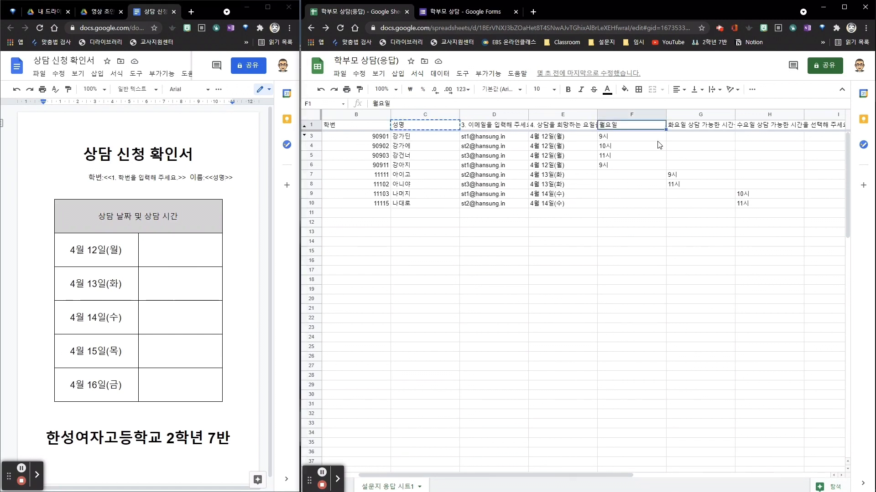
click(698, 130)
text(화요일)
key(Tab)
text(수요일)
Fill the time cells for 4월 12일, 13일 and 14일 with <<월요일>>, <<화요일>> and <<수요일>>
click(189, 251)
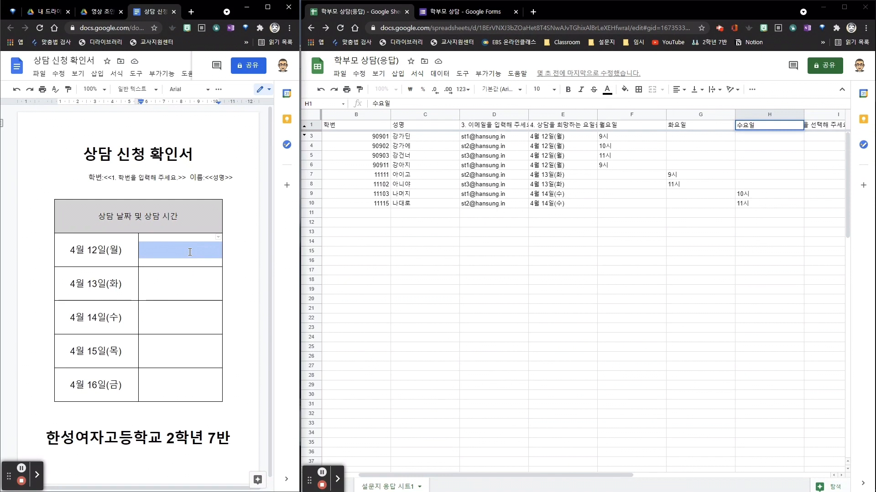
text(<<월요일)
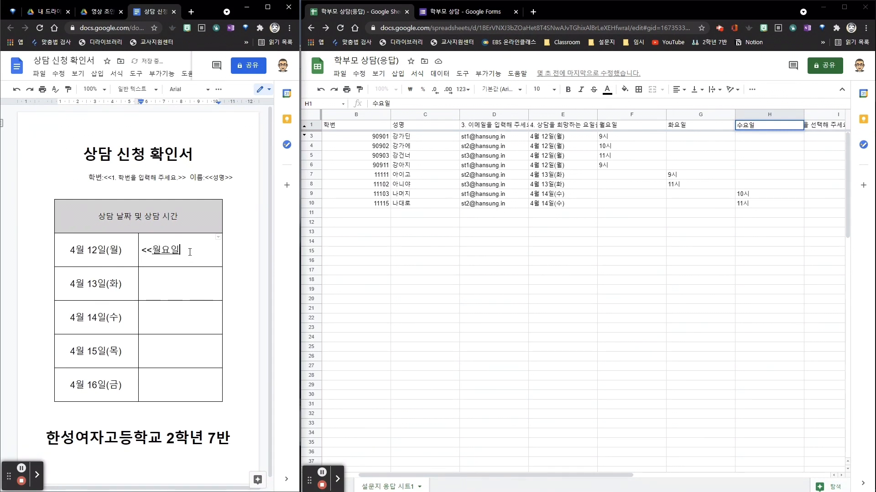
text(>>)
click(187, 276)
text(<<화요일>>)
key(Down)
text(<<수요일>>)
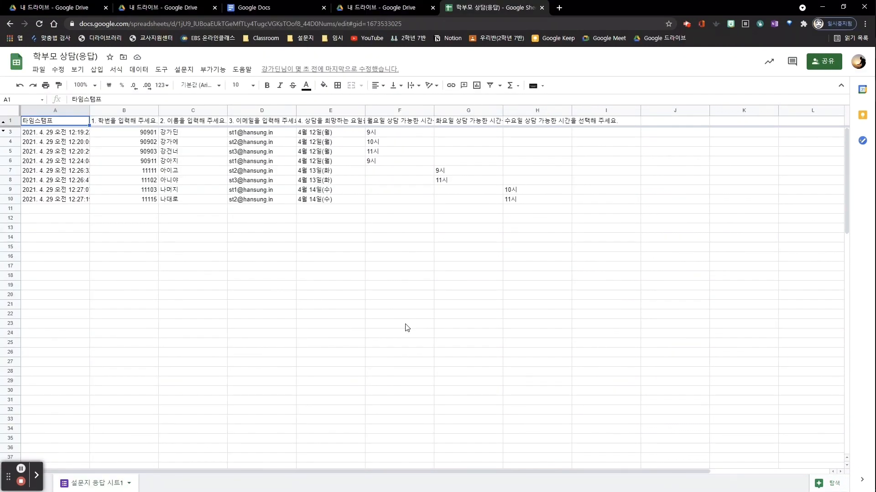
Open Autocrat from the add-ons menu of the response spreadsheet
click(401, 295)
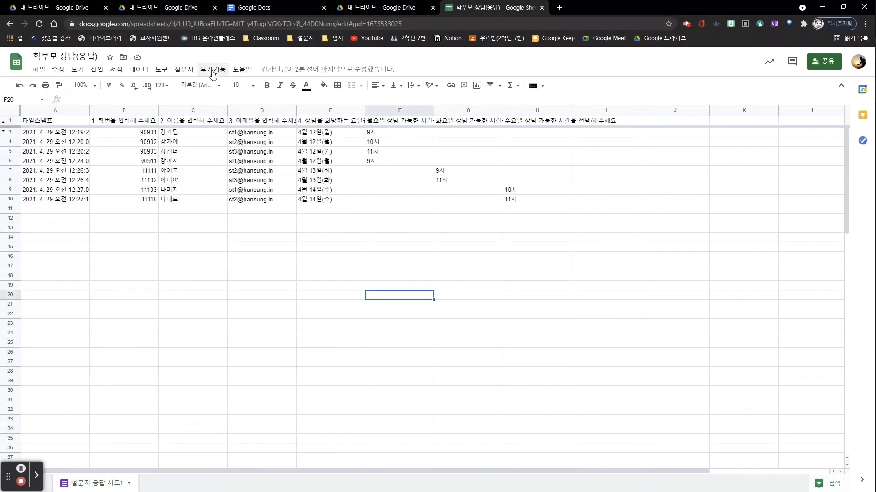
click(213, 70)
mouse_move(238, 111)
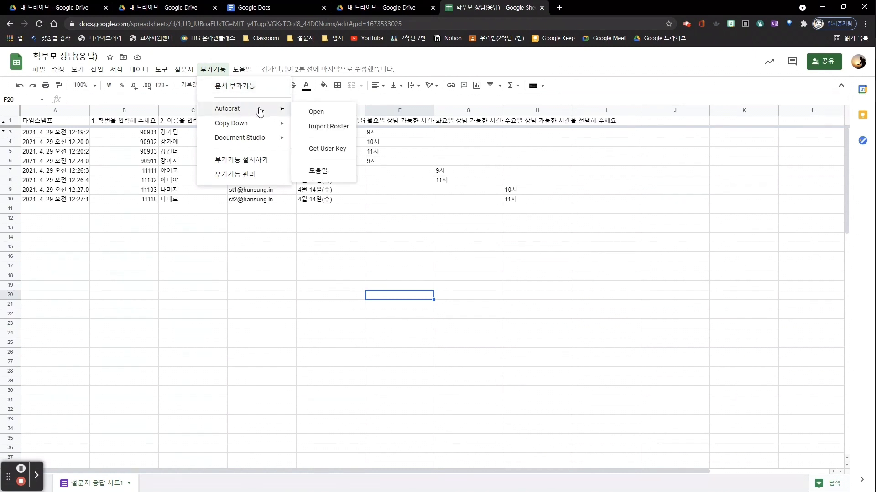
click(317, 112)
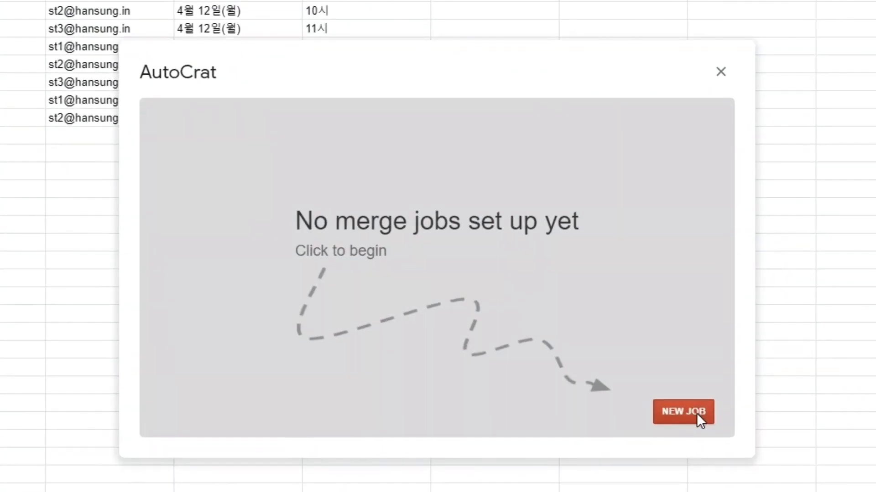
Start a new merge job named 상담 신청서 발송 and proceed to template selection
click(697, 413)
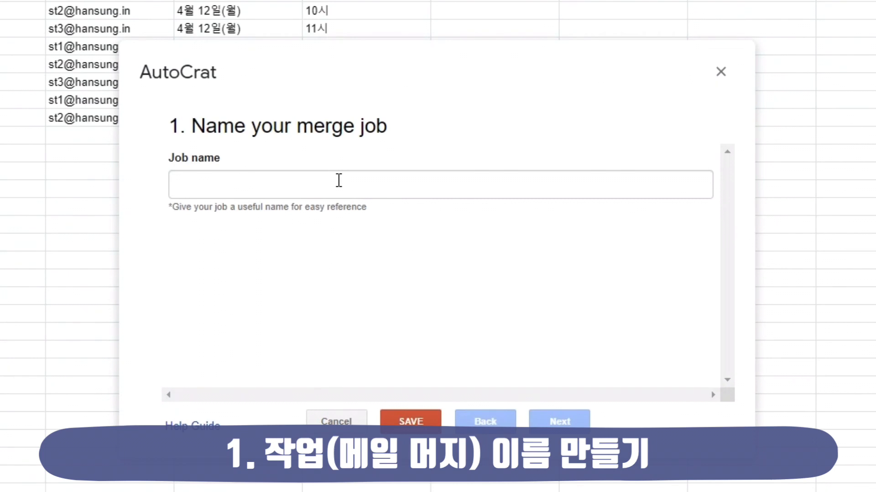
click(339, 181)
text(상담 신청서 발송)
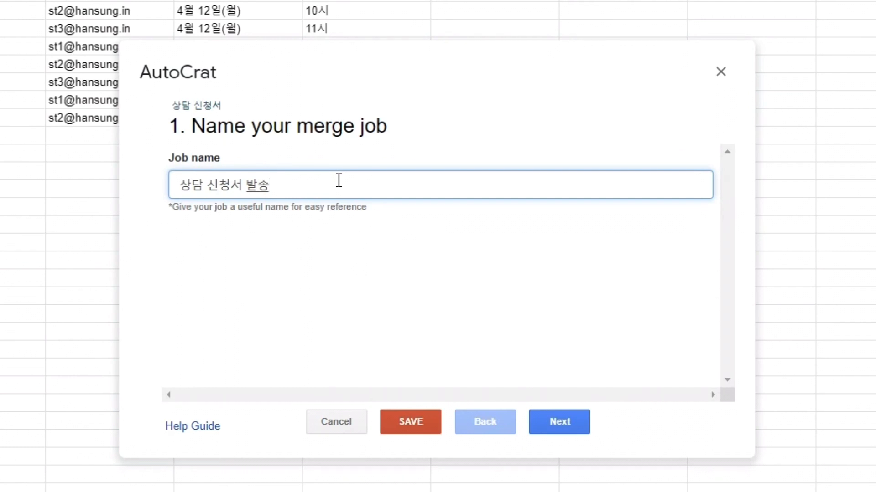
click(557, 421)
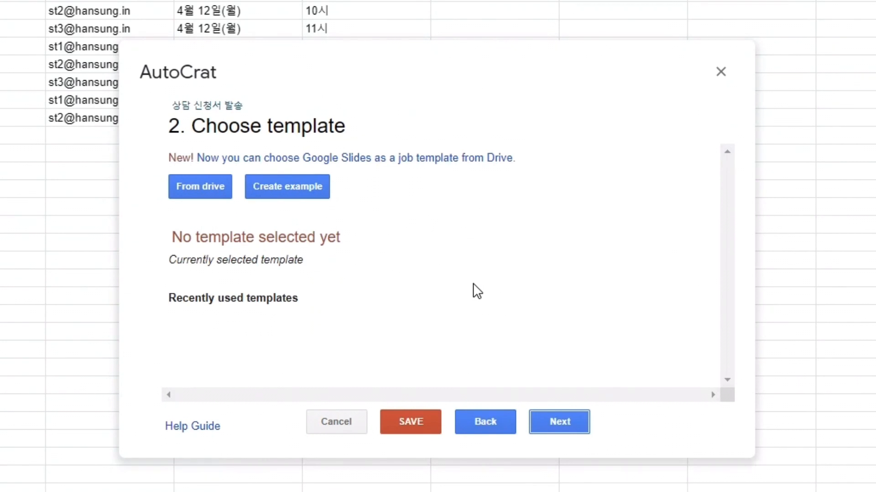
Choose the 상담 신청 확인서 document from Drive as the job template and continue
click(187, 194)
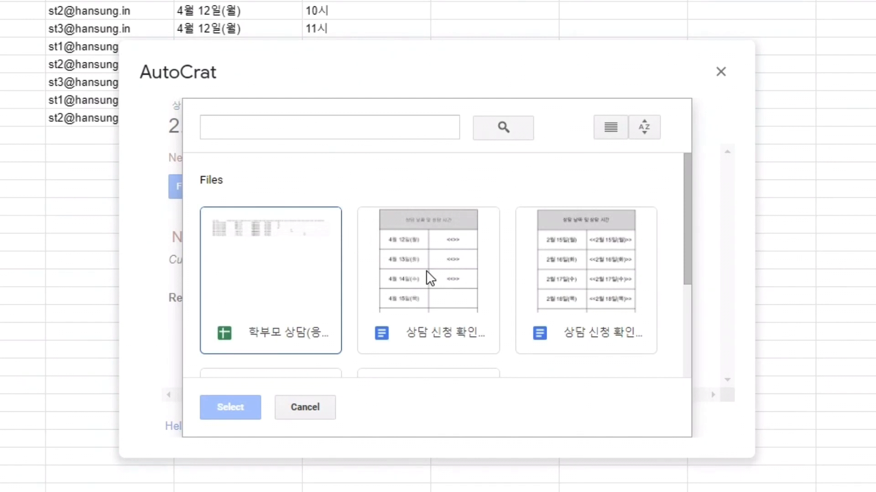
click(426, 270)
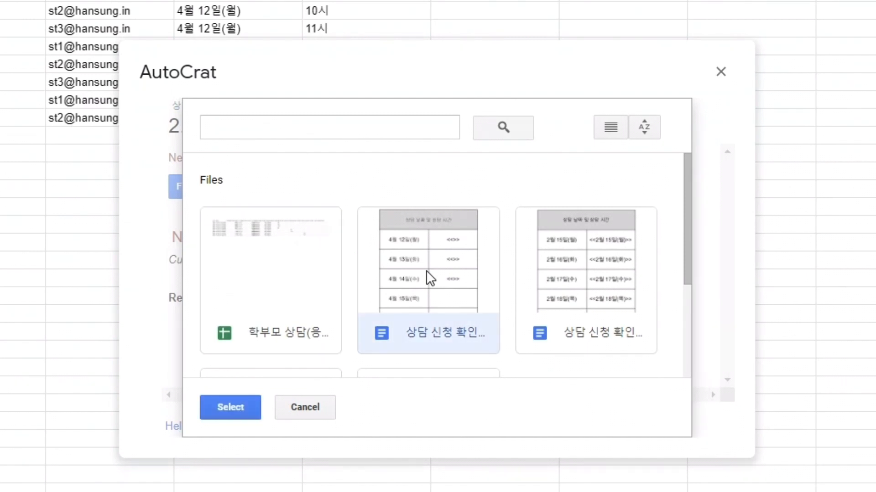
click(226, 405)
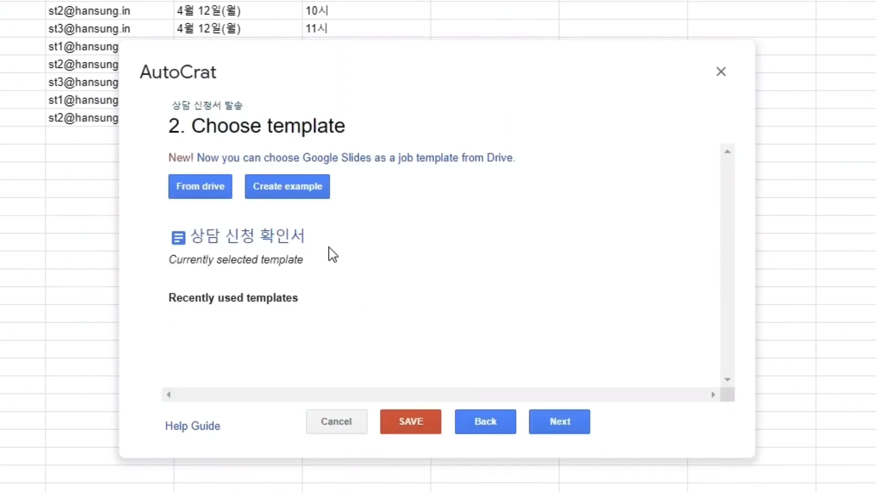
click(566, 422)
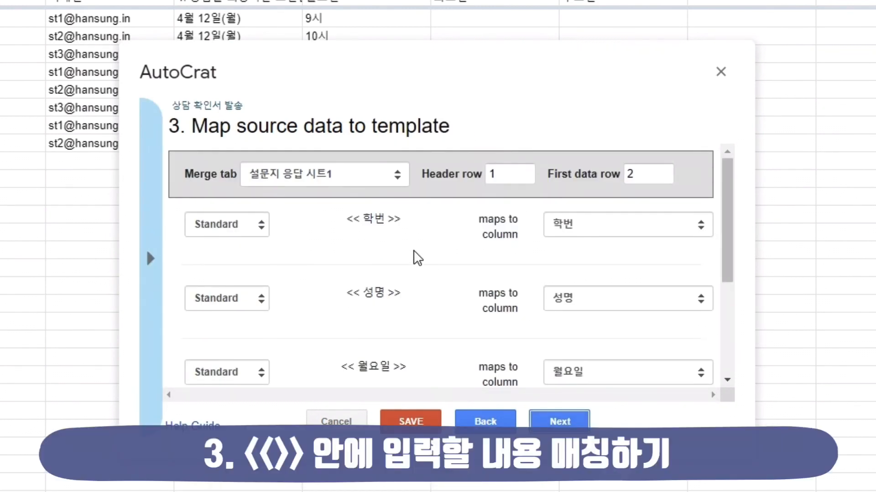
Review the tag-to-column mappings on the 설문지 응답 시트1 merge tab and continue to file settings
scroll(418, 255, down, 4)
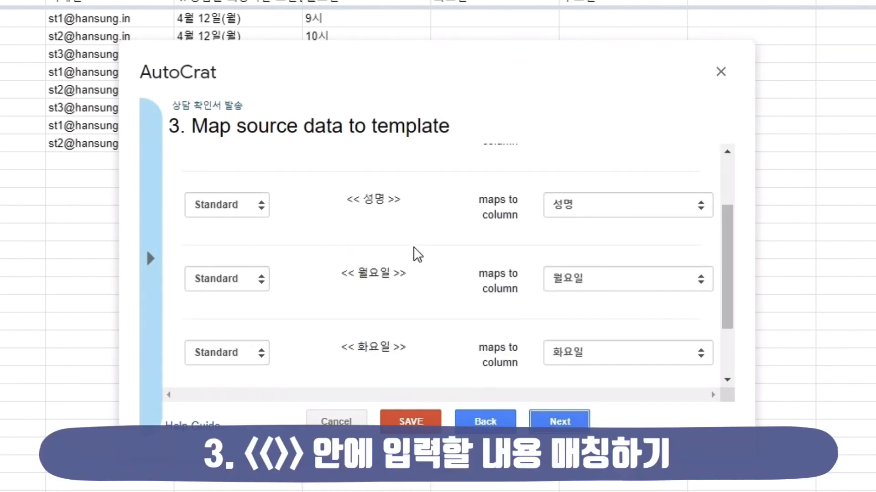
scroll(417, 255, up, 5)
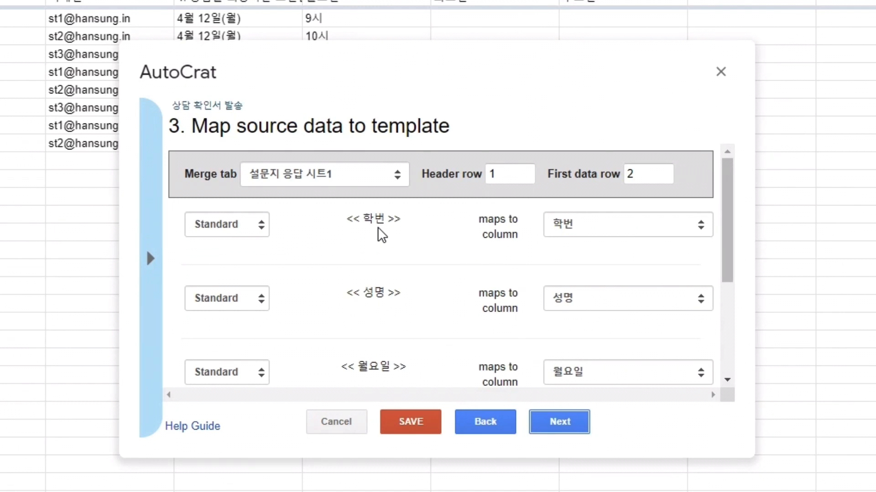
click(398, 174)
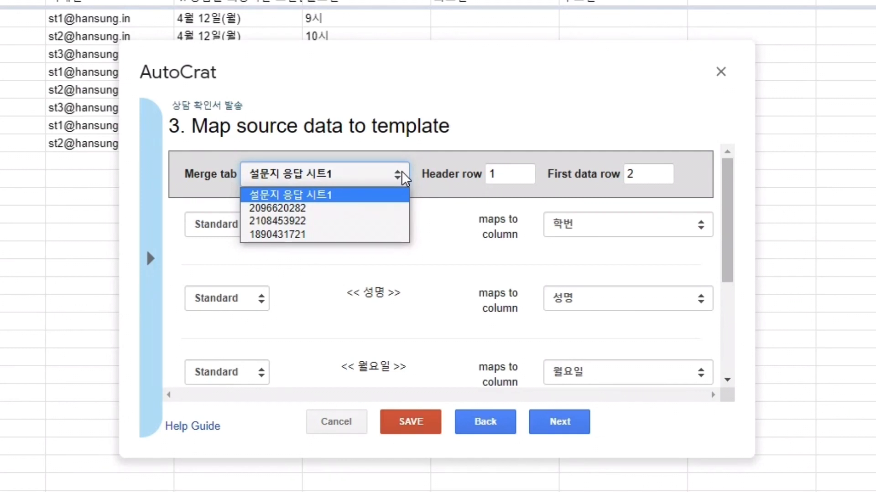
click(399, 175)
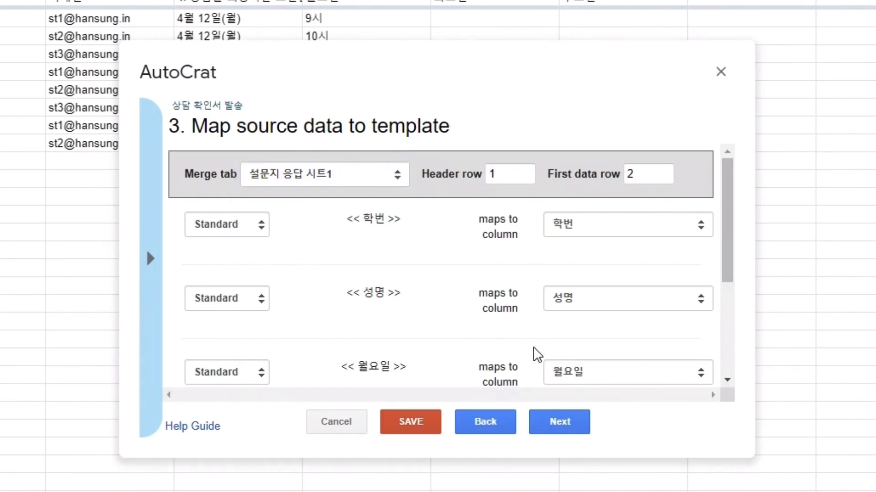
click(560, 423)
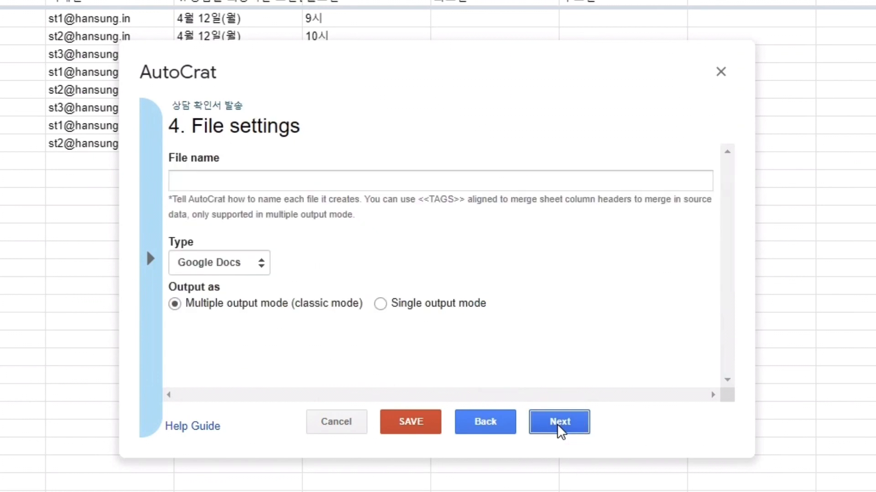
Name the output files <<학번>> <<성명>> 상담 확인서, set the file type to PDF, and continue
click(333, 175)
click(377, 139)
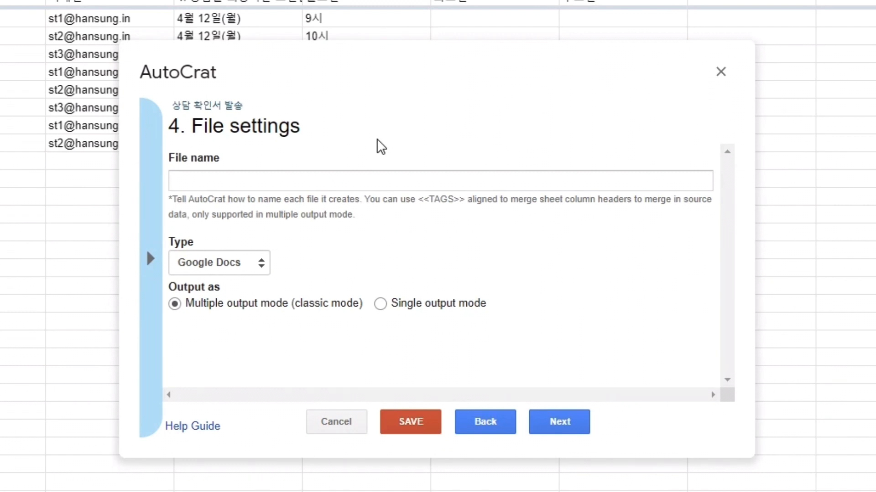
click(316, 176)
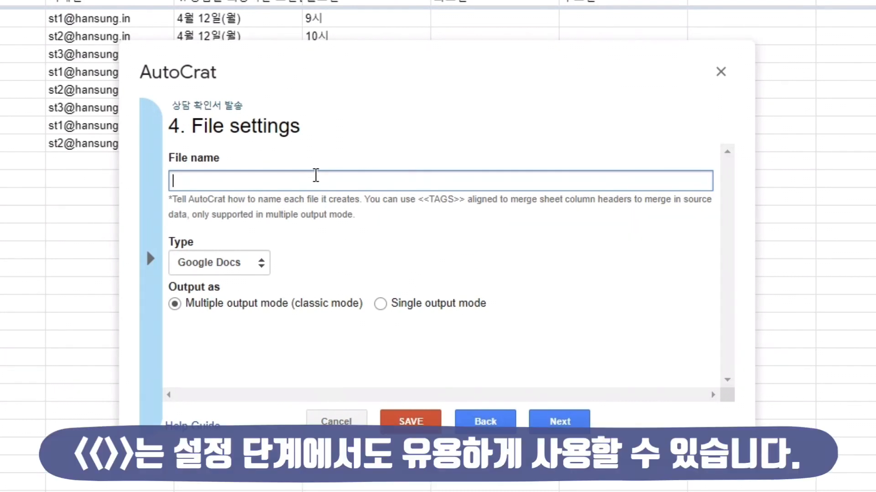
text(<<학번>> <<성명>> 상담 확인서)
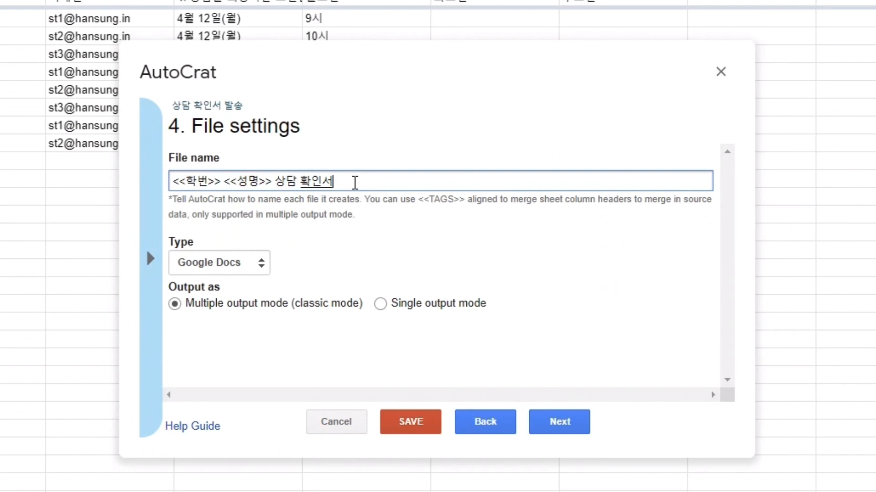
click(260, 264)
click(256, 294)
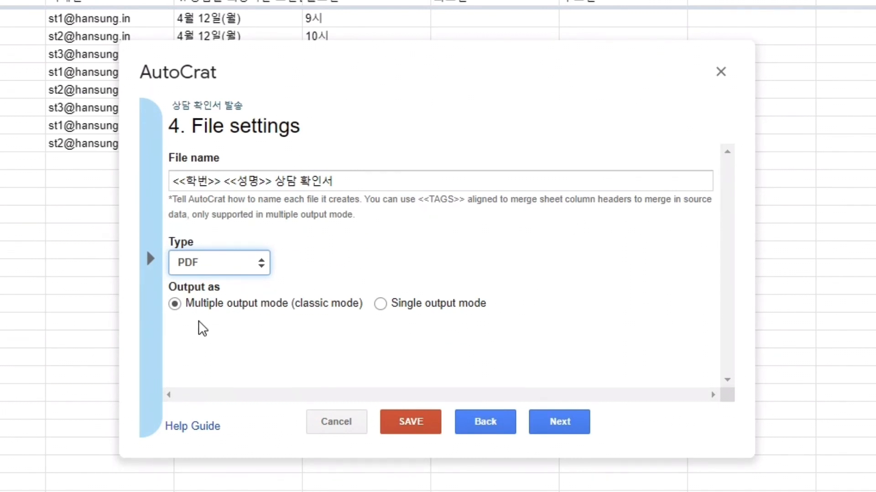
click(565, 420)
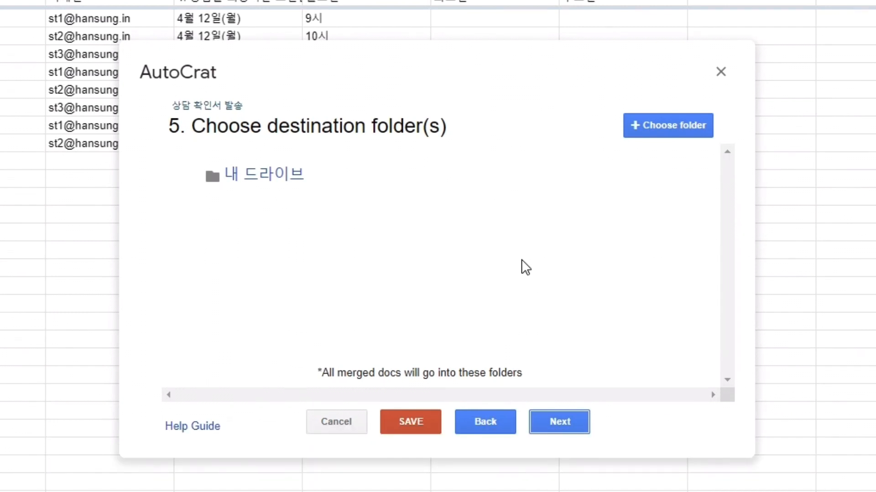
Replace the destination folder 내 드라이브 with the 메일머지 연습 folder and continue
click(521, 259)
click(638, 172)
click(677, 241)
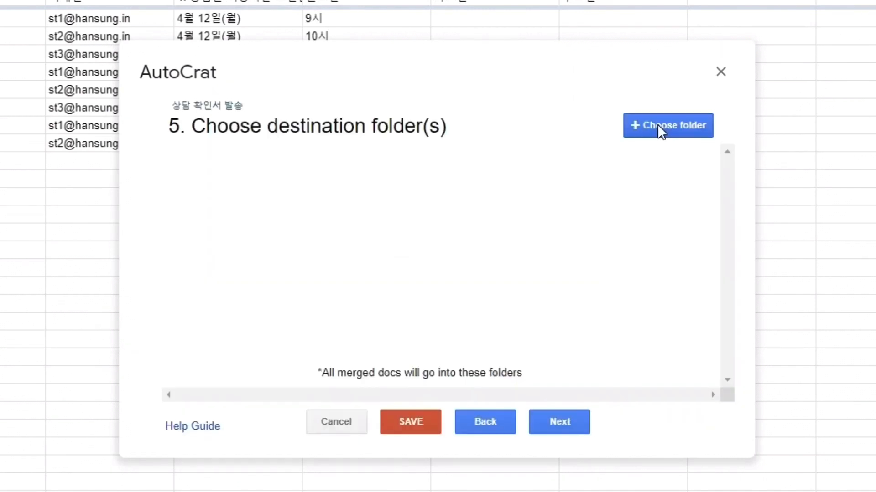
click(661, 133)
click(272, 228)
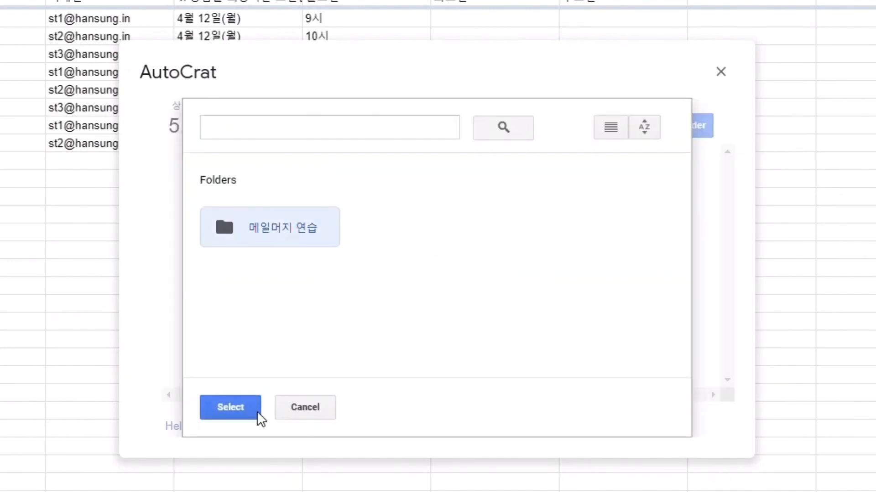
click(231, 410)
click(560, 426)
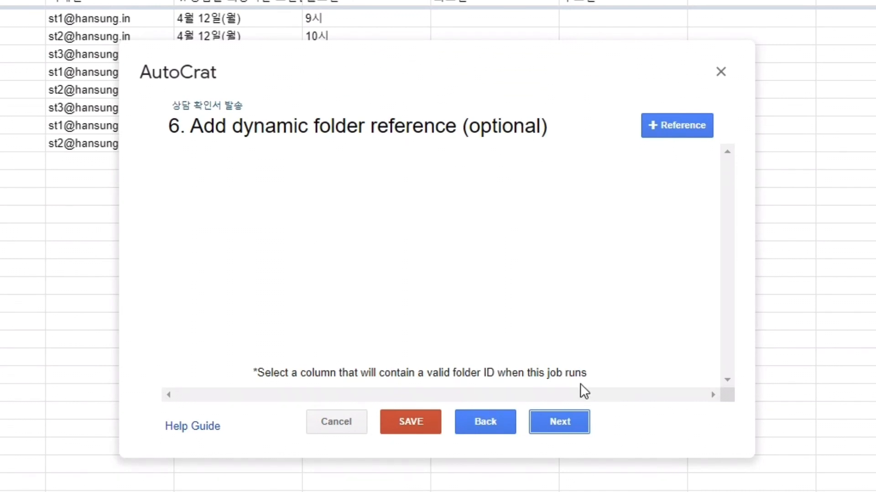
click(483, 427)
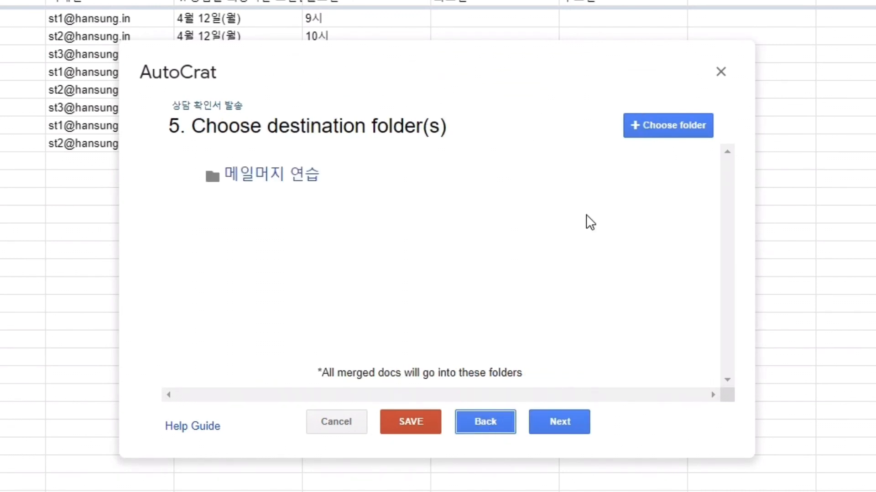
click(647, 175)
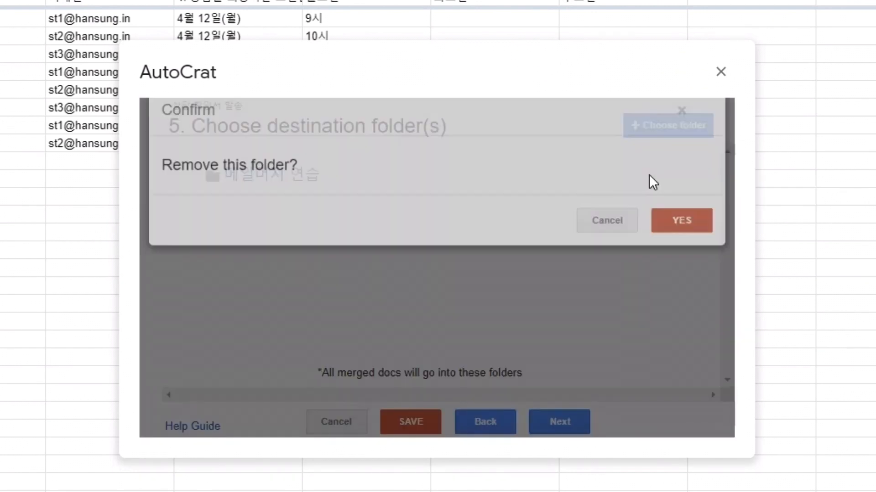
click(680, 243)
click(551, 426)
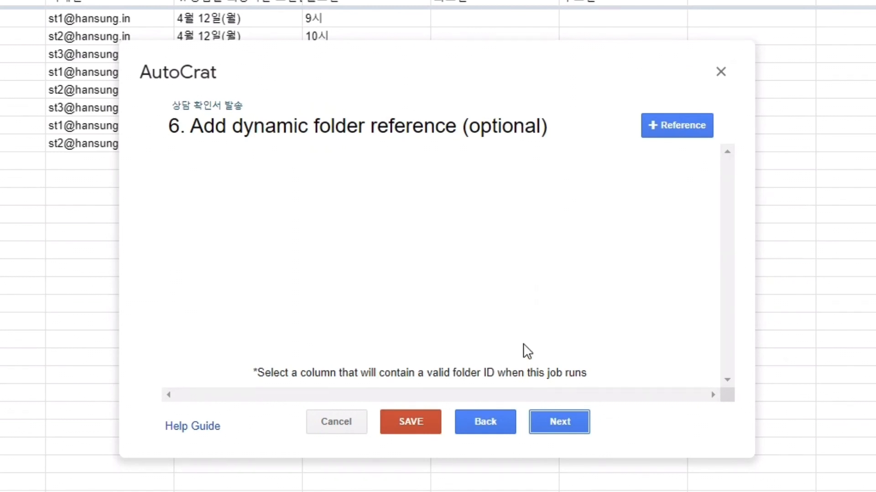
Skip the optional folder reference and merge condition pages, enable sharing as PDF, and disallow re-sharing by collaborators
click(560, 422)
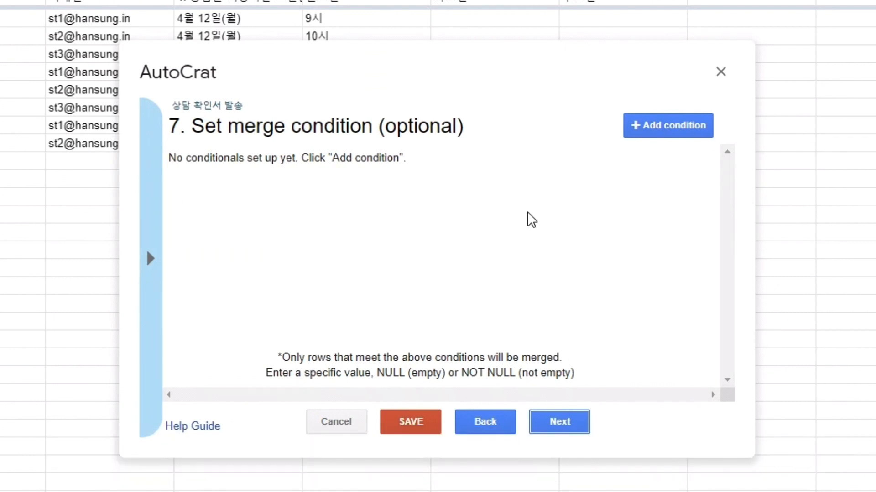
click(550, 424)
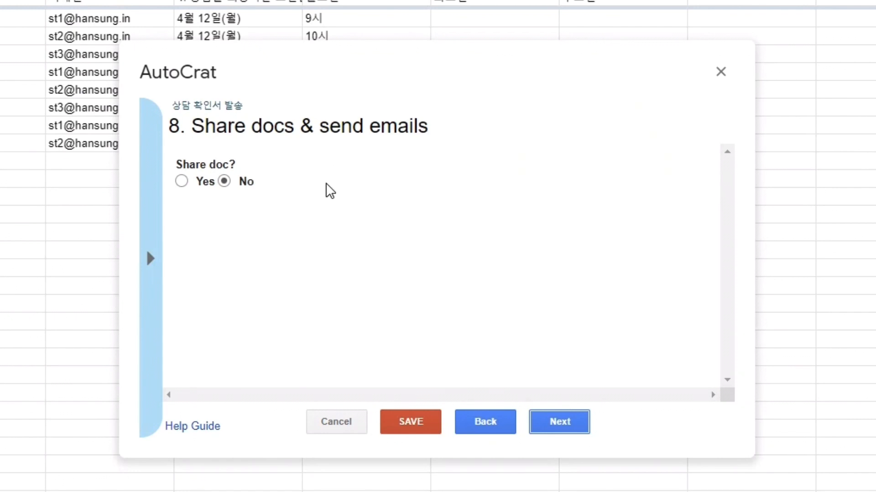
click(182, 181)
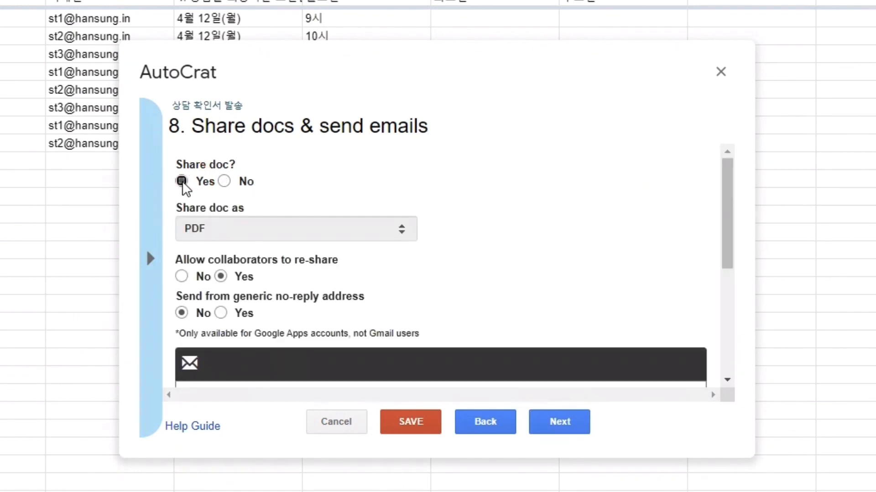
click(224, 182)
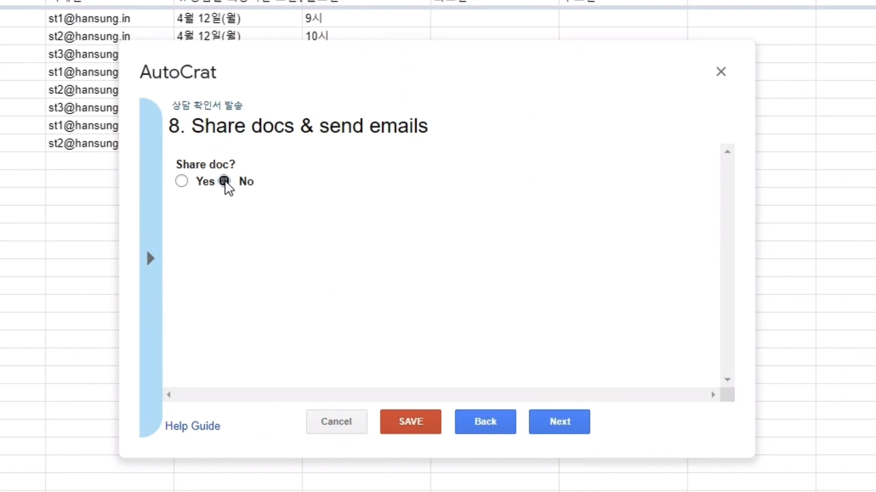
click(181, 181)
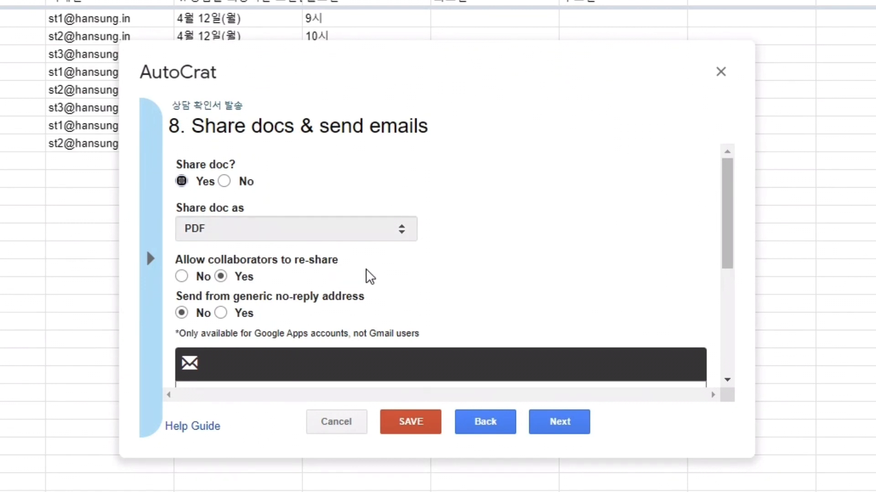
click(181, 277)
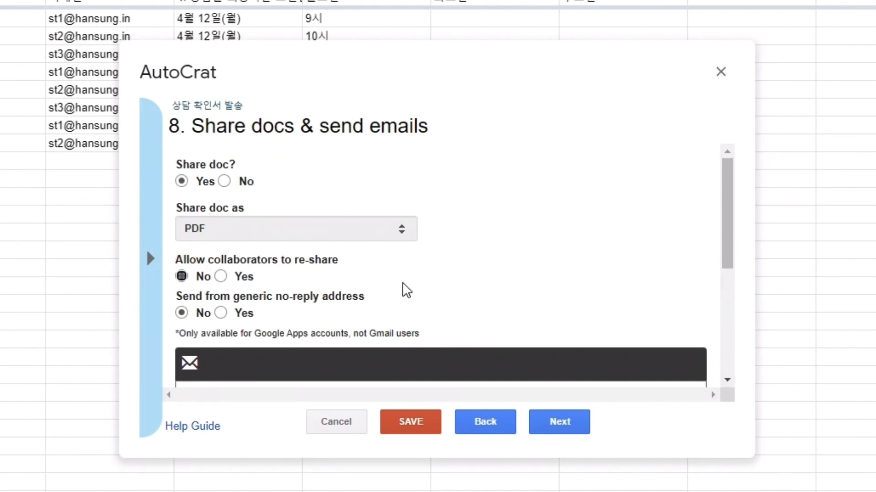
Set the email recipient field to the <<이메일>> tag
scroll(372, 226, down, 3)
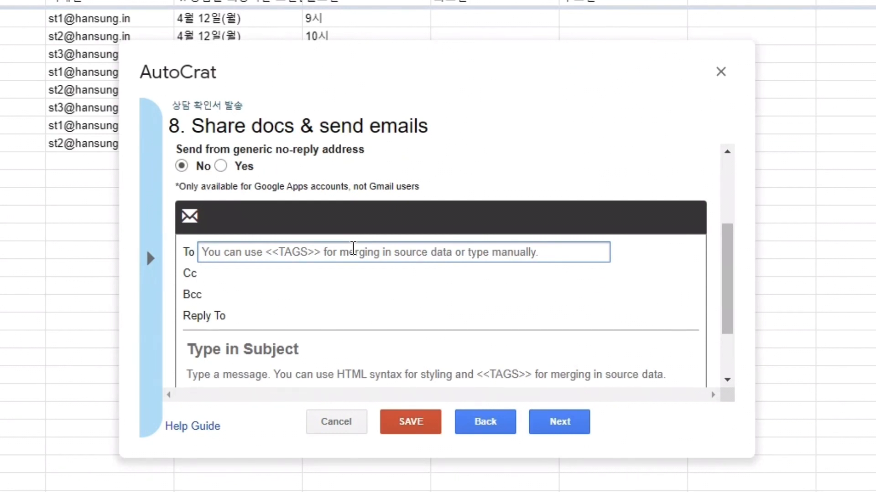
text(<<이메일)
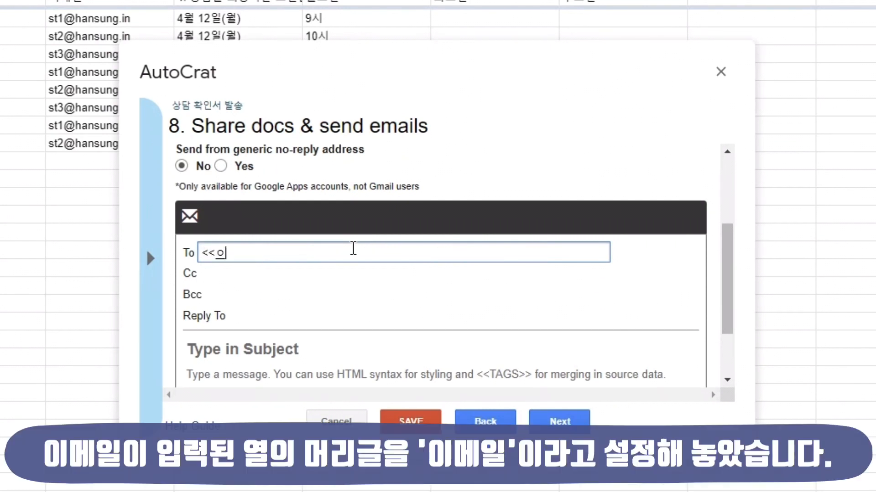
text(>>)
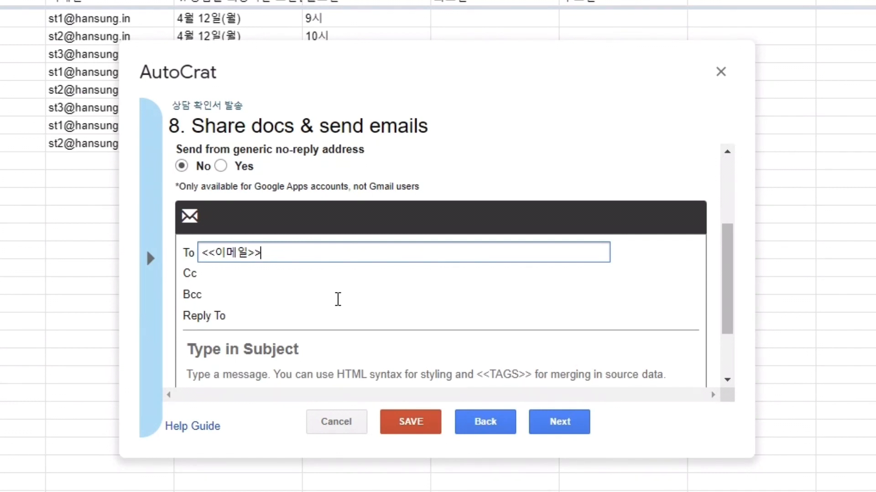
Paste the email subject <<학번>> <<성명>> 상담 신청 확인서입니다
scroll(338, 300, down, 2)
click(297, 265)
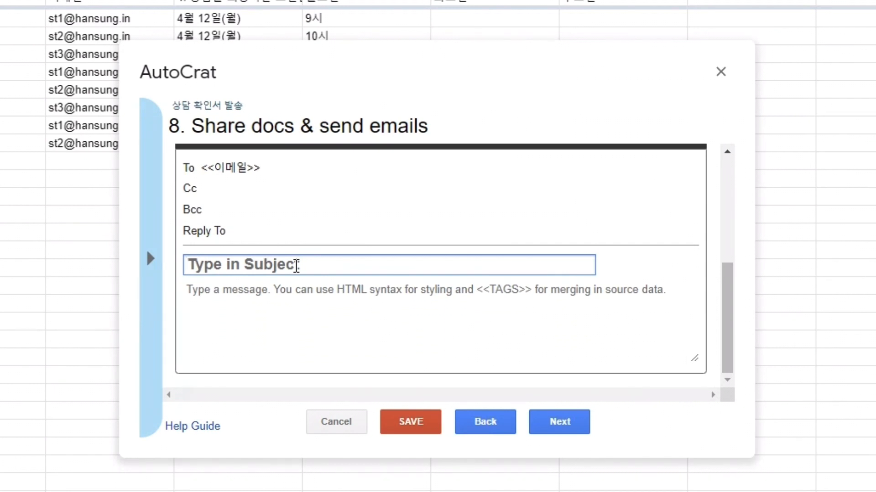
text(<<학번>> <<학생>> 상담 신청 확인서입니다.)
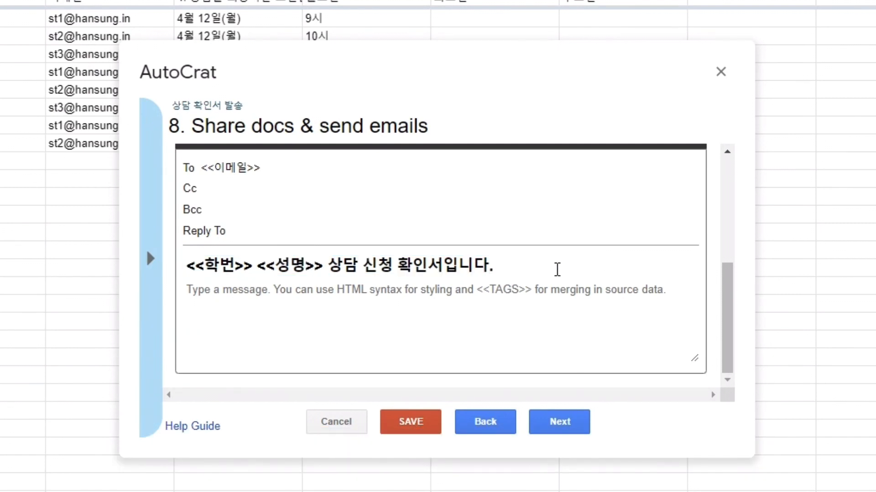
Paste the email body telling parents to contact the homeroom teacher about problems, and continue to job triggers
click(336, 313)
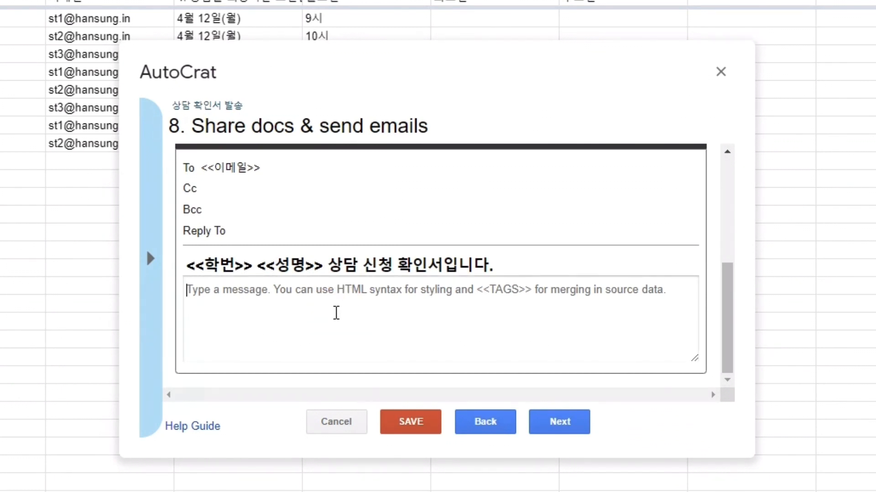
text(<<학번>> <<성명>>의 상담 신청 확인서입니다.  이상이 있는 경우 담임 선생님에게 연락하세요. 부득이한 상황이 발생하여 상담이 곤란해지면 사전에 연락하기 바랍니다.)
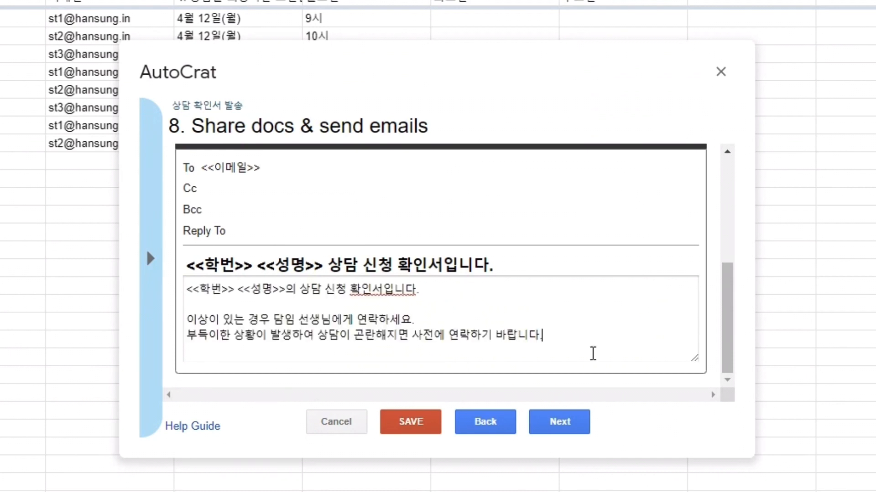
click(560, 422)
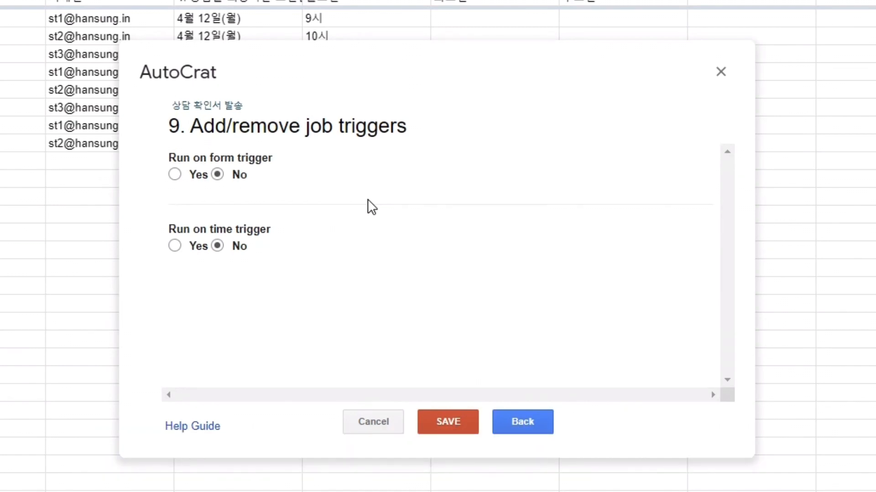
Enable running the job on form trigger, confirm enabling triggers for the project, and save the job
click(175, 175)
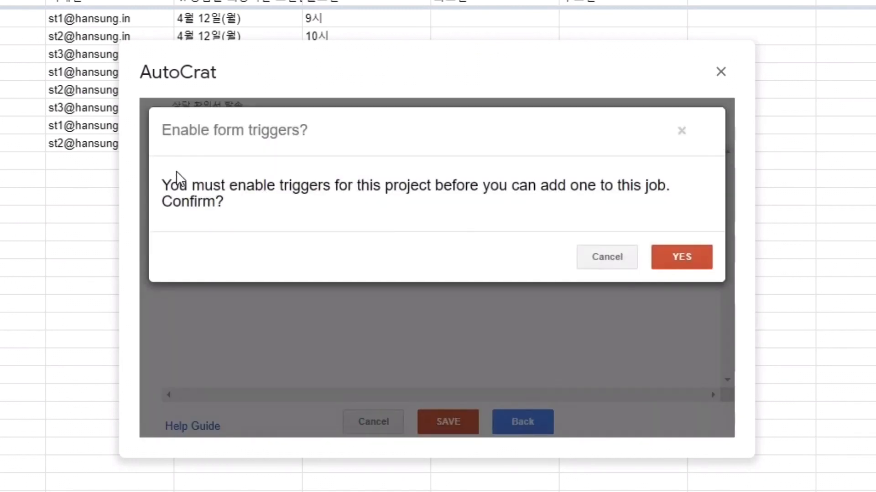
key(Return)
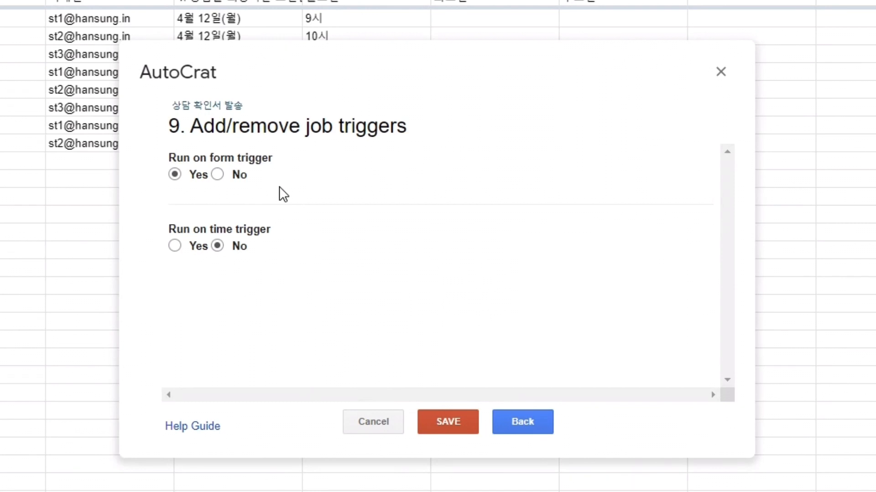
click(448, 425)
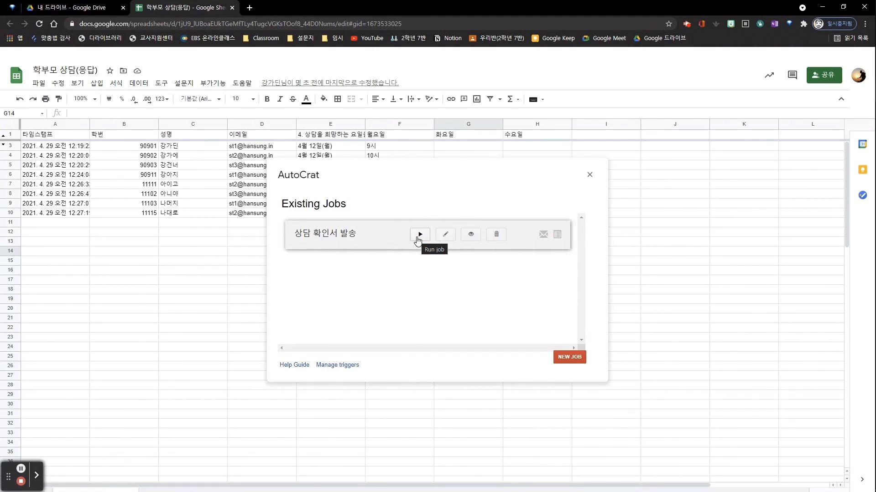
Run the 상담 확인서 발송 job
click(417, 236)
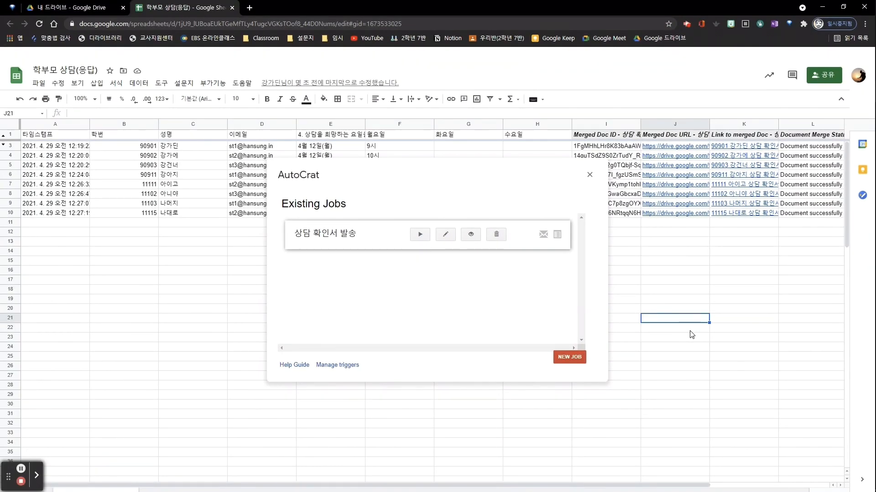
Open the 메일머지 연습 folder in Drive and preview several of the generated 상담 신청 확인서 PDFs
click(96, 7)
double_click(172, 203)
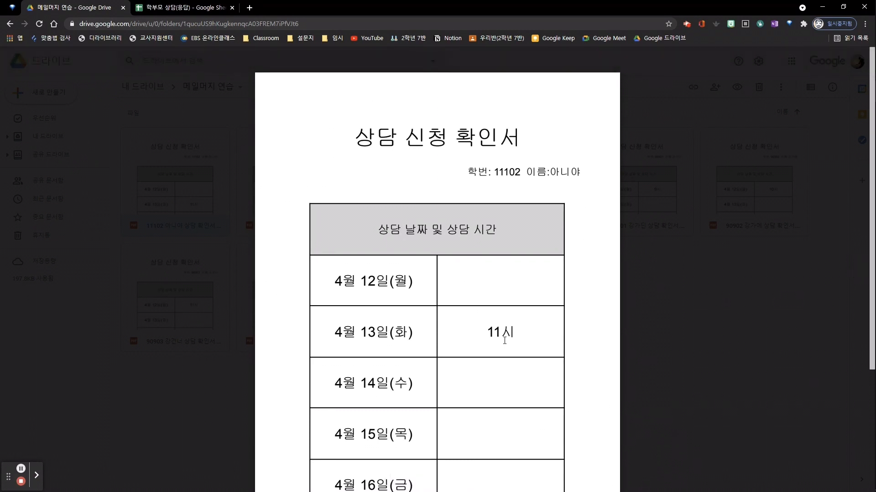
scroll(504, 341, down, 4)
key(Escape)
click(537, 201)
double_click(536, 200)
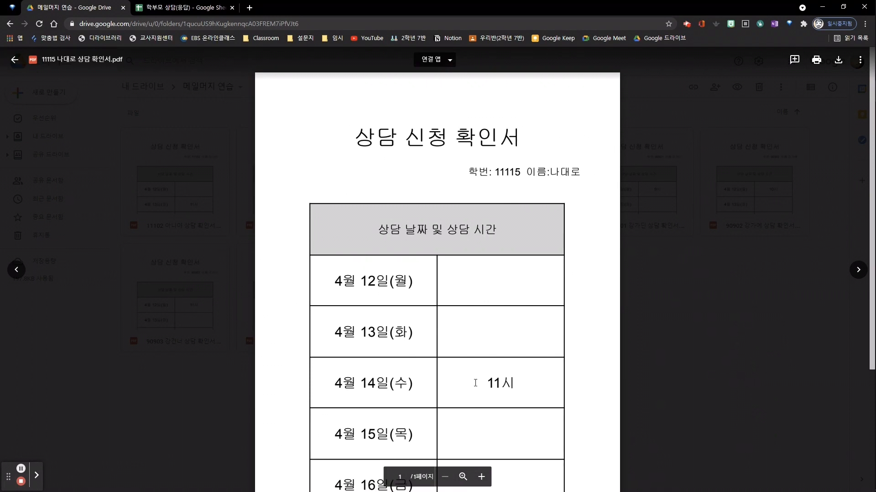
key(Escape)
double_click(422, 215)
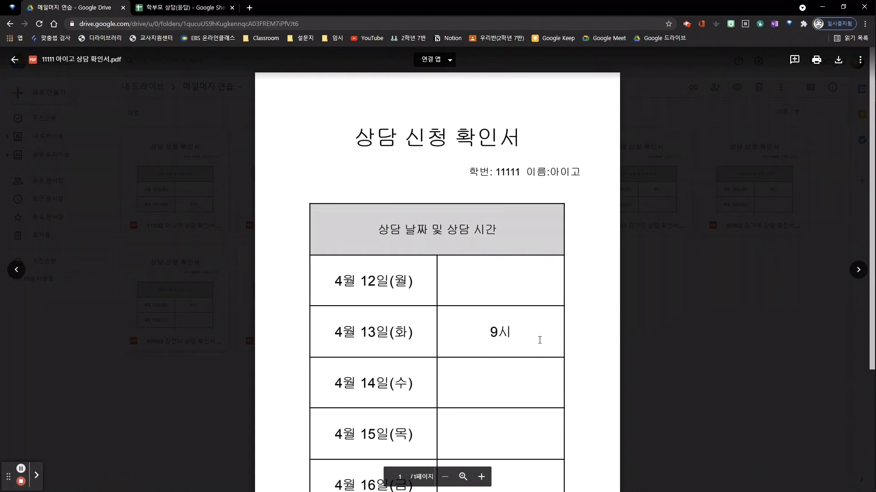
scroll(567, 341, down, 2)
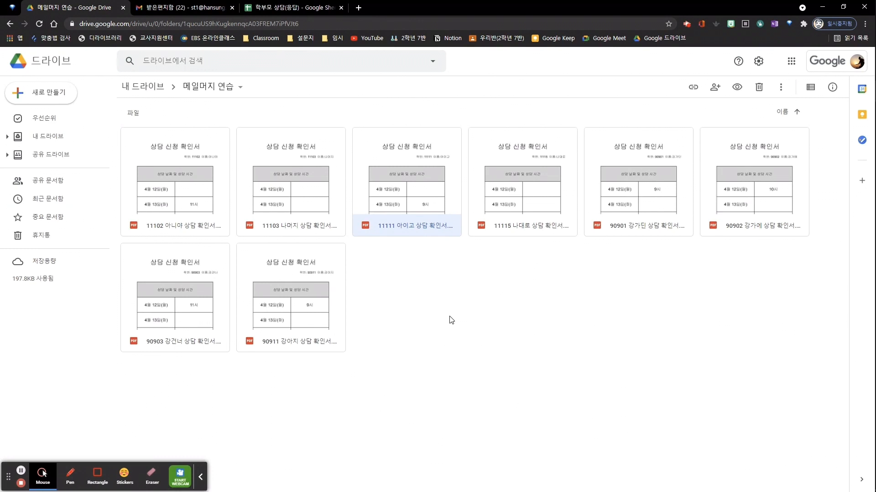
Switch to Gmail, open a received 상담 신청 확인서 email, preview its attached PDF, and close the tab
click(199, 9)
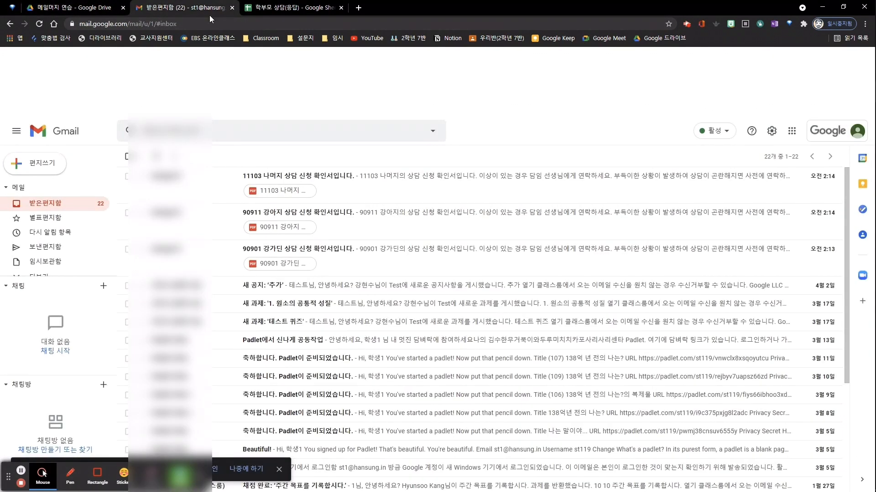
click(341, 179)
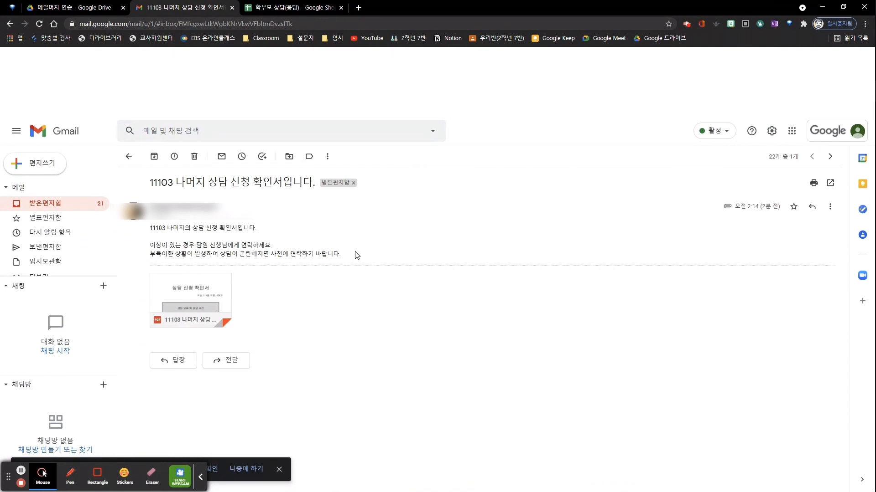
click(190, 295)
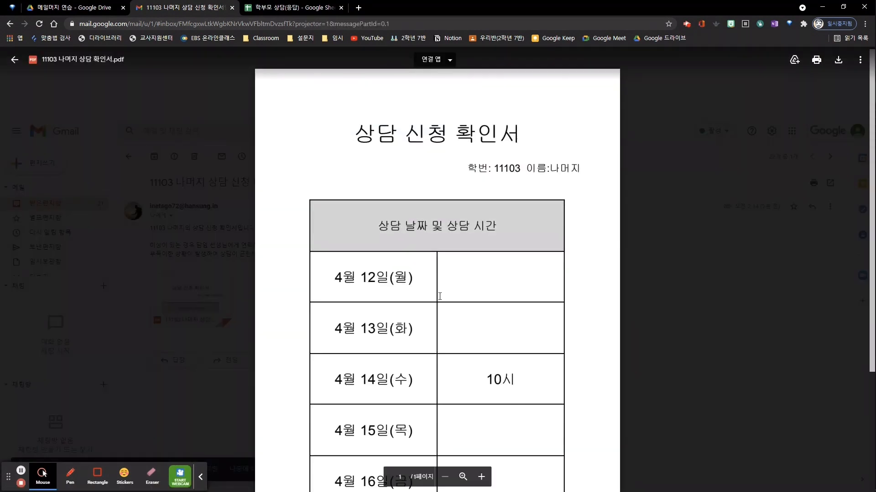
scroll(440, 296, down, 3)
scroll(438, 293, up, 4)
key(ctrl+w)
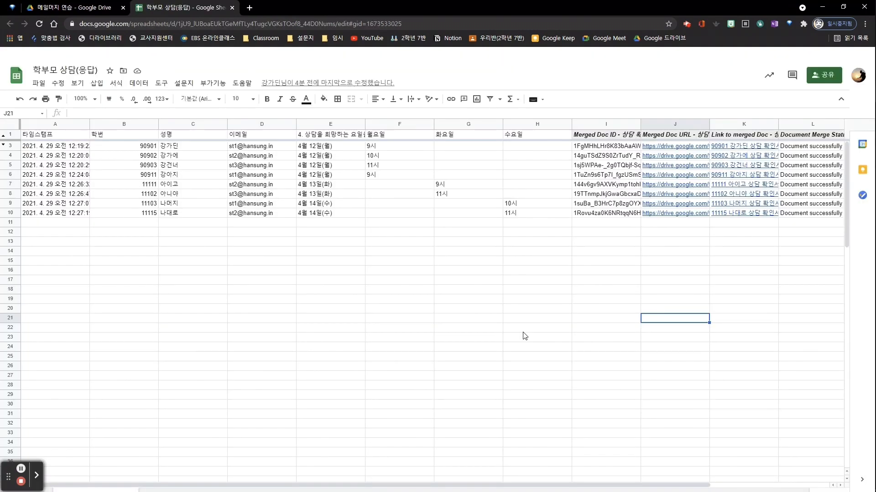